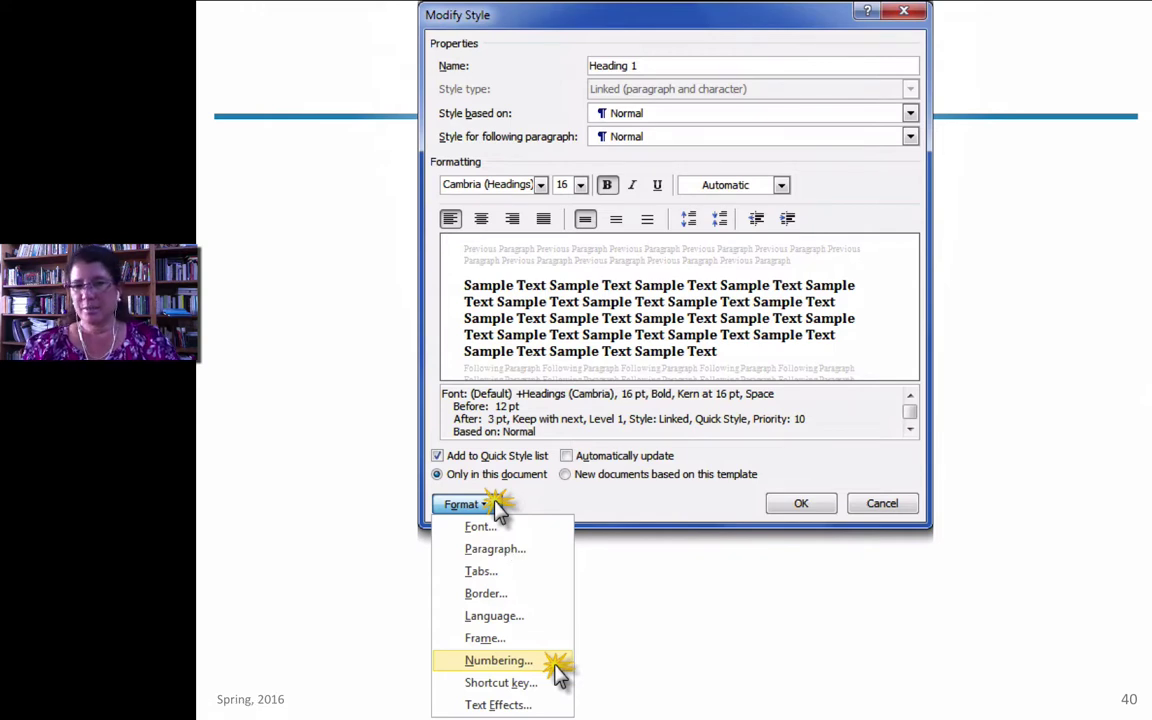
# Switch to the PSYC E-1609 course site and open its MBHE Student Resources page
pyautogui.click(1013, 645)
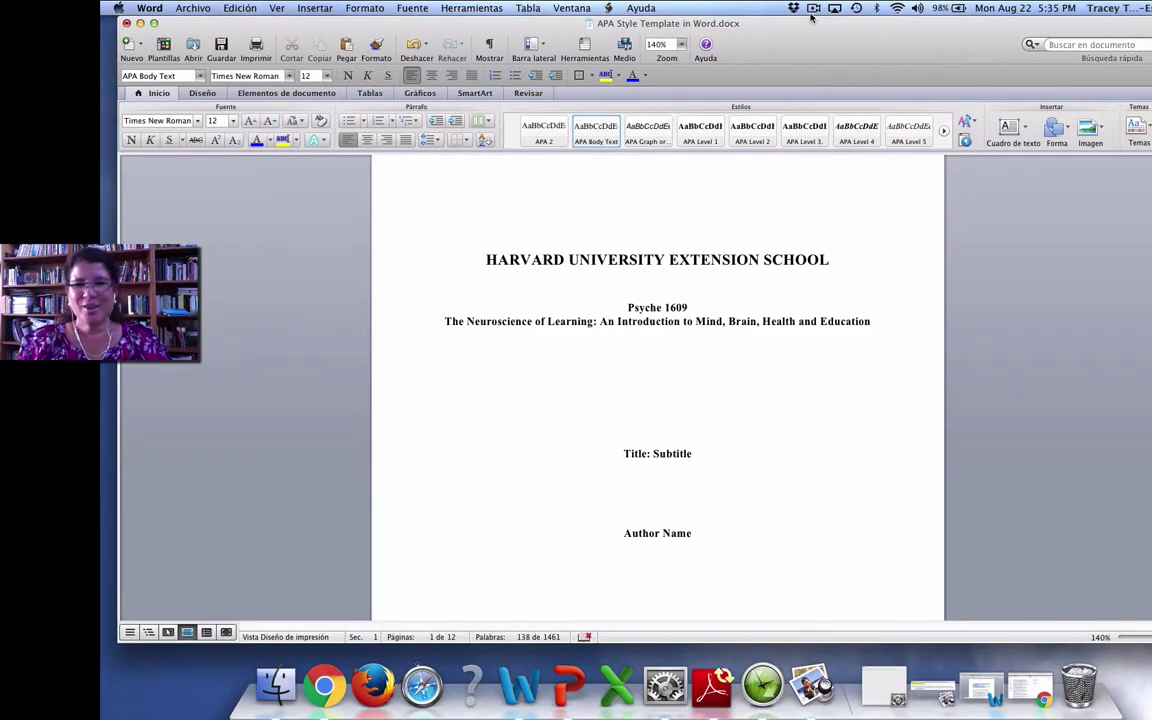
pyautogui.click(815, 13)
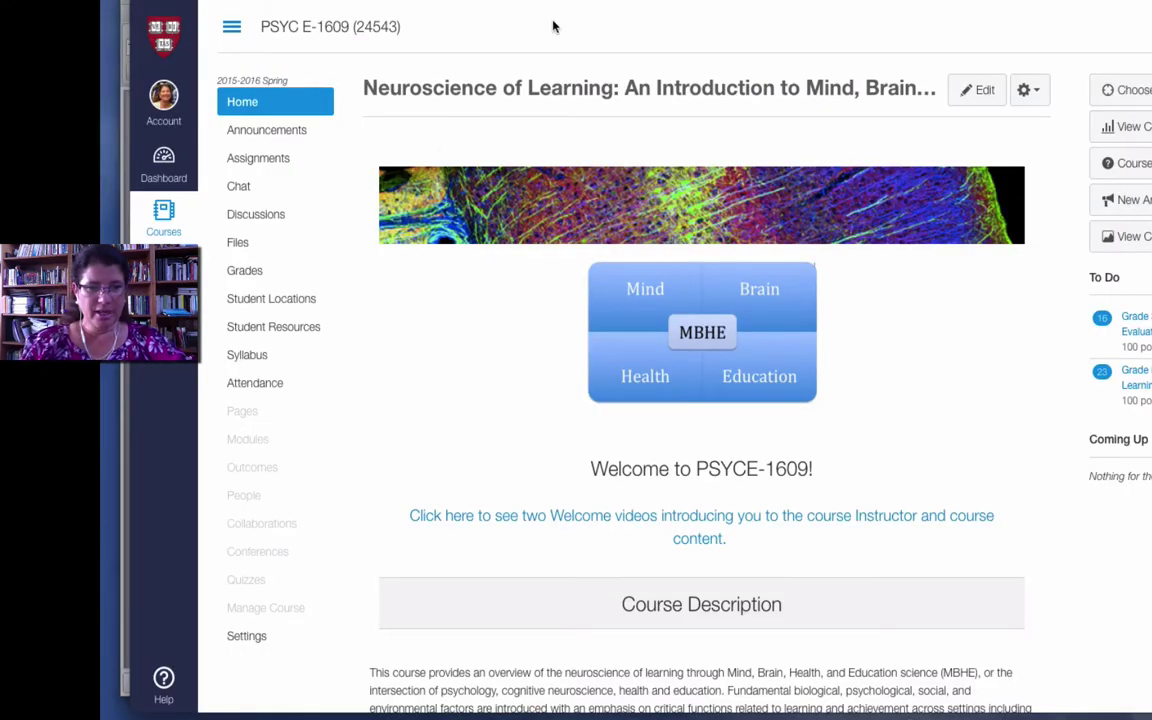
pyautogui.scroll(-5, 900, 417)
pyautogui.scroll(-10, 900, 417)
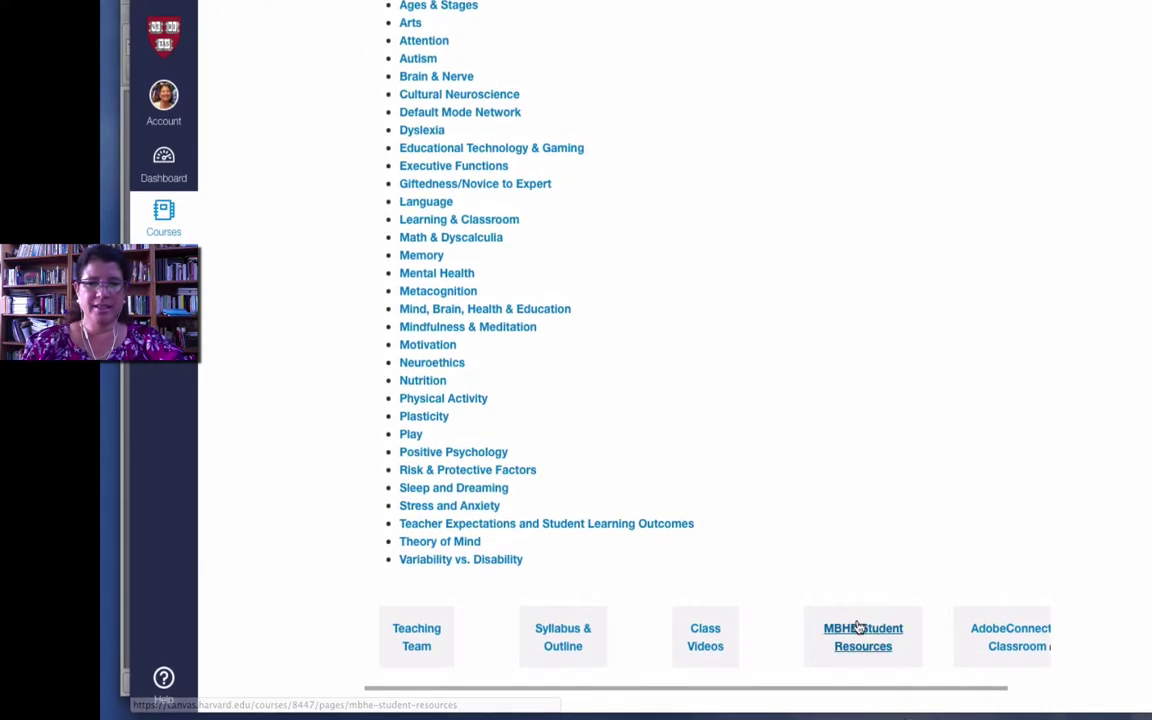
pyautogui.click(864, 636)
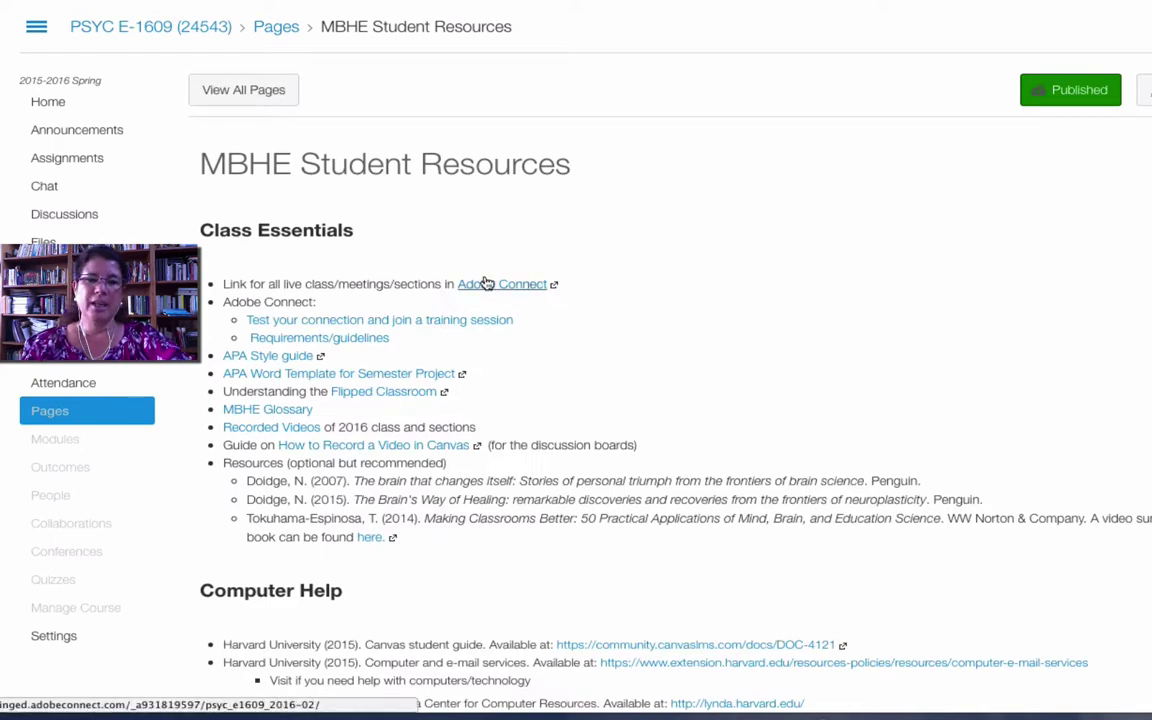
# Open the APA Style guide from the Class Essentials list in a new tab and switch to it
pyautogui.rightClick(240, 358)
pyautogui.click(283, 362)
pyautogui.hotkey('ctrl', 'Tab')
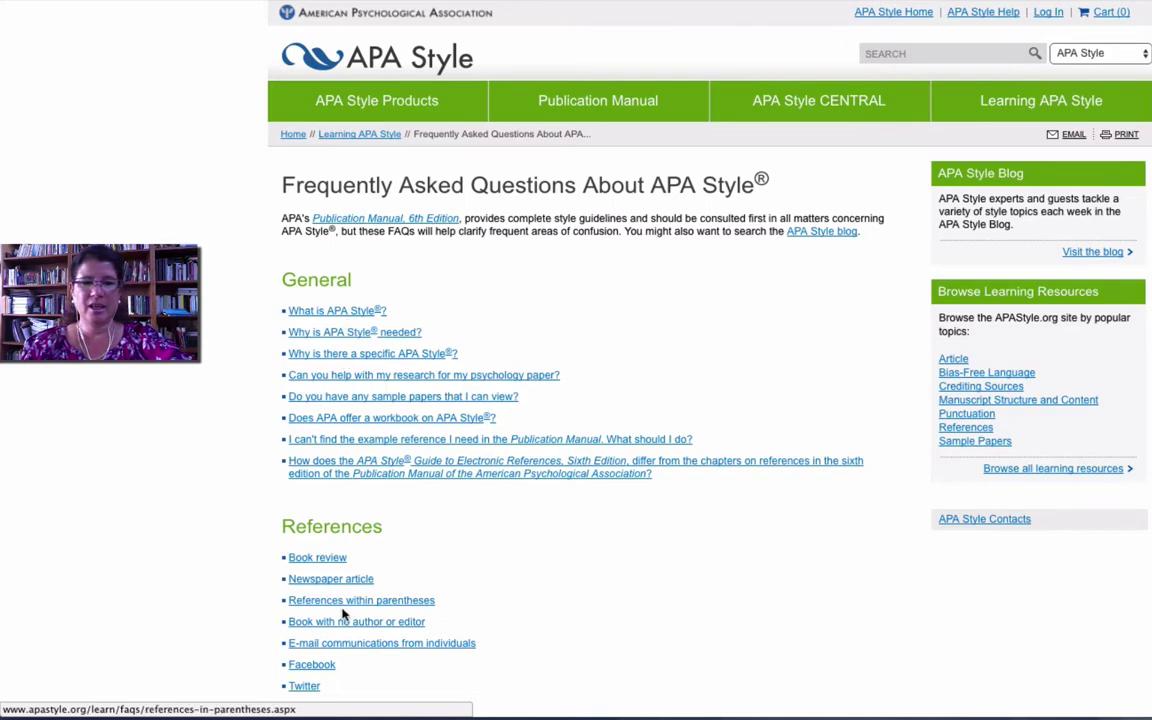
# Examine the APA Style FAQ topics on references, punctuation, grammar and formatting, and close the page
pyautogui.scroll(-3, 350, 557)
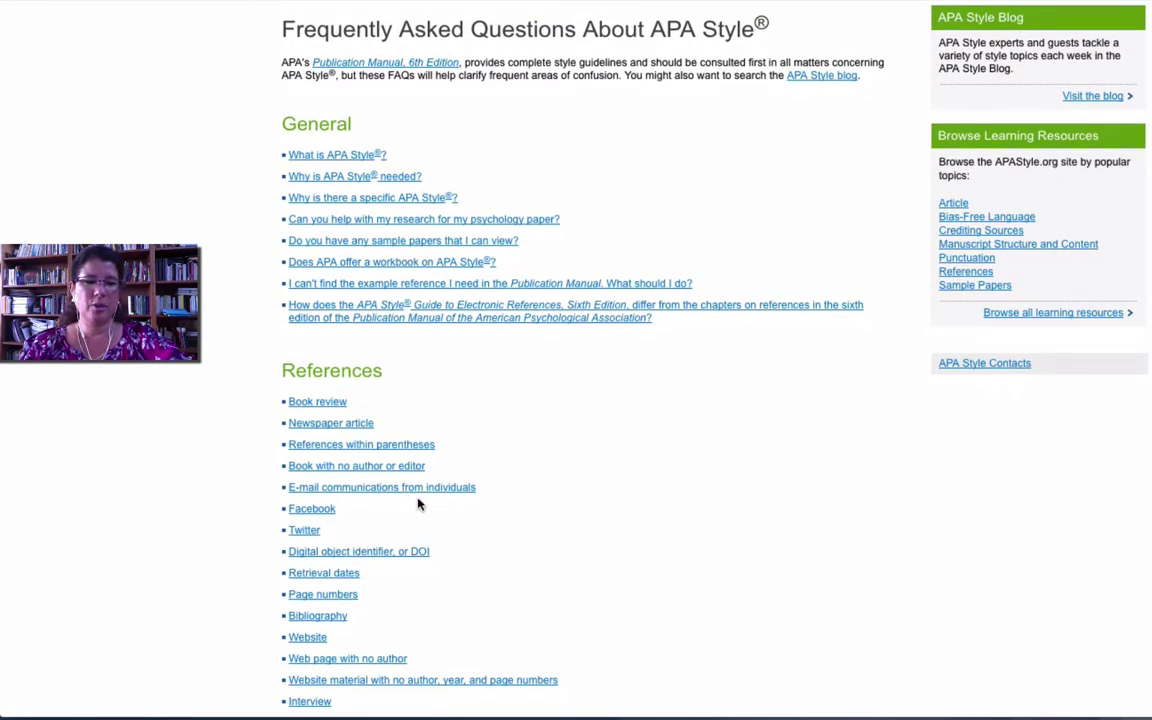
pyautogui.scroll(-2, 419, 505)
pyautogui.scroll(-1, 553, 476)
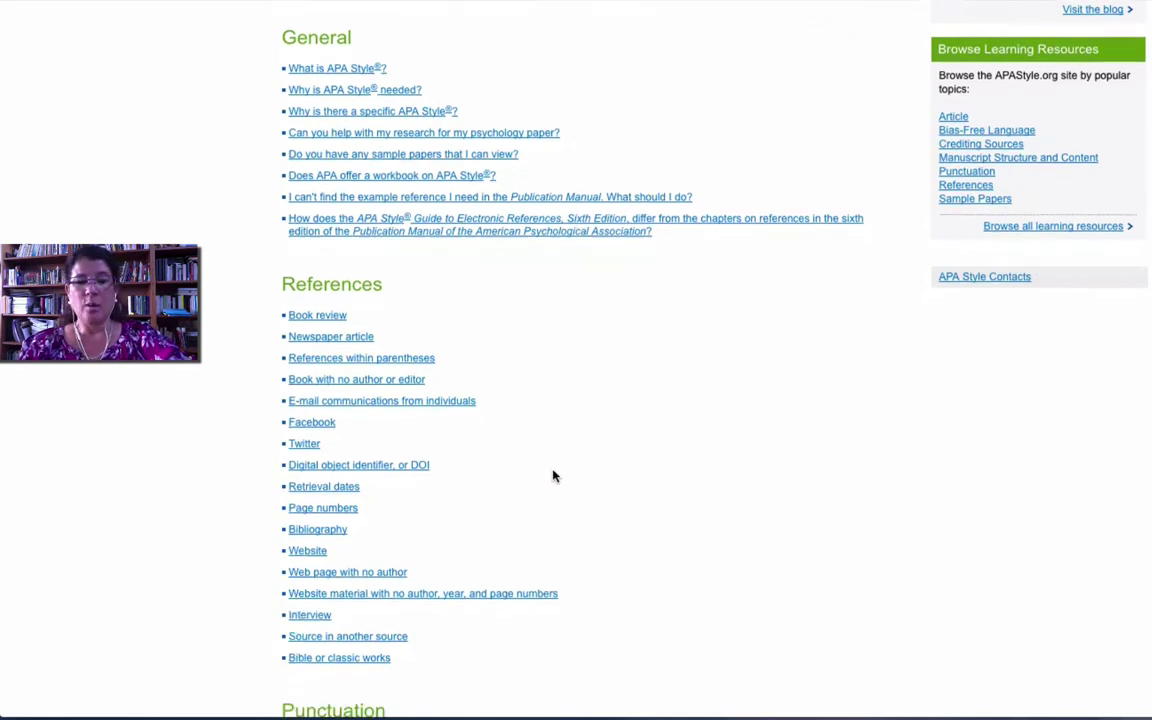
pyautogui.scroll(-1, 553, 476)
pyautogui.scroll(-3, 553, 476)
pyautogui.scroll(-3, 553, 476)
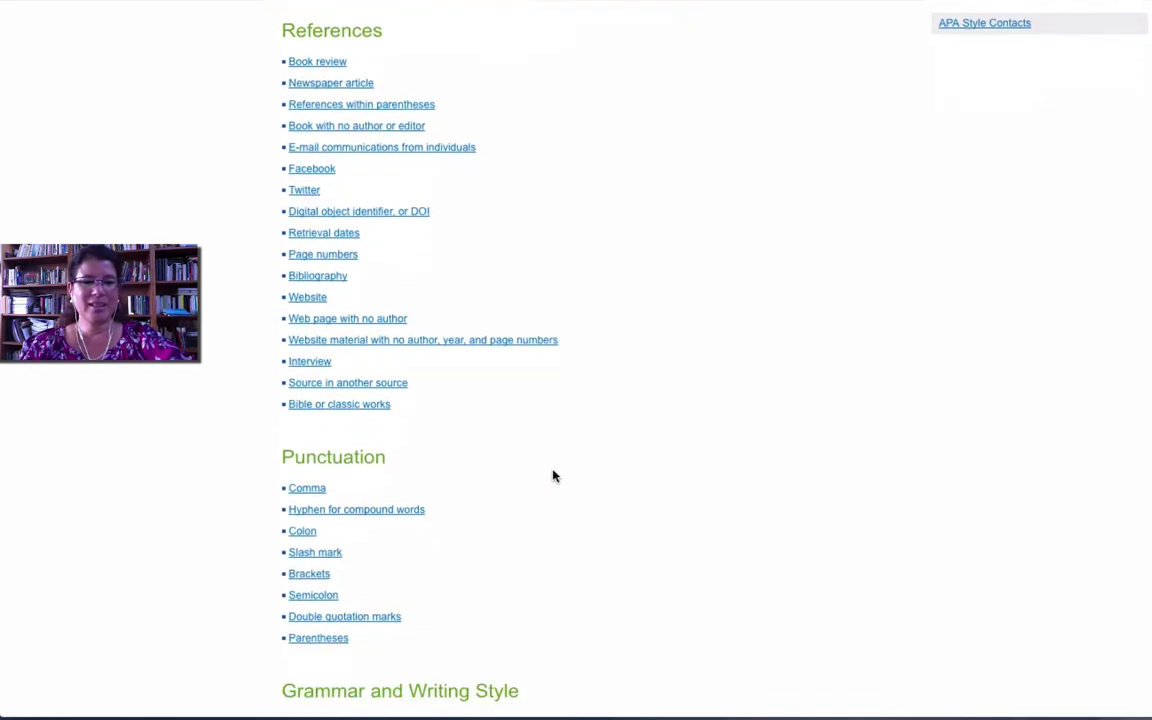
pyautogui.scroll(-2, 553, 476)
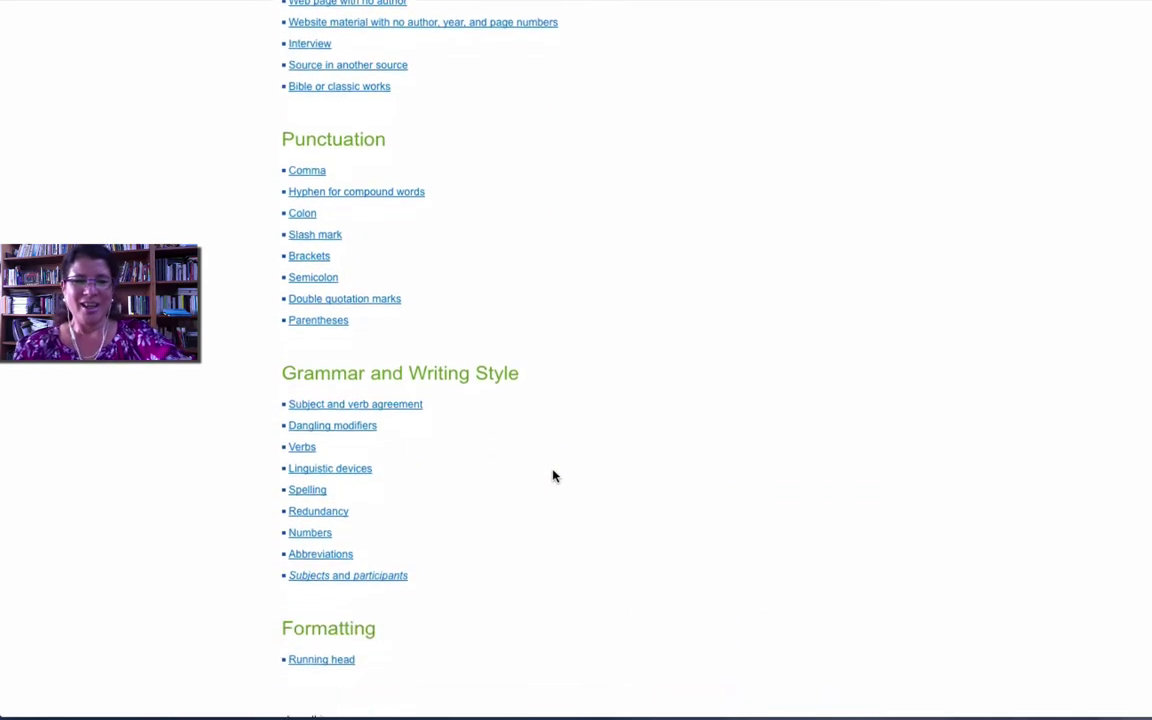
pyautogui.scroll(-3, 553, 476)
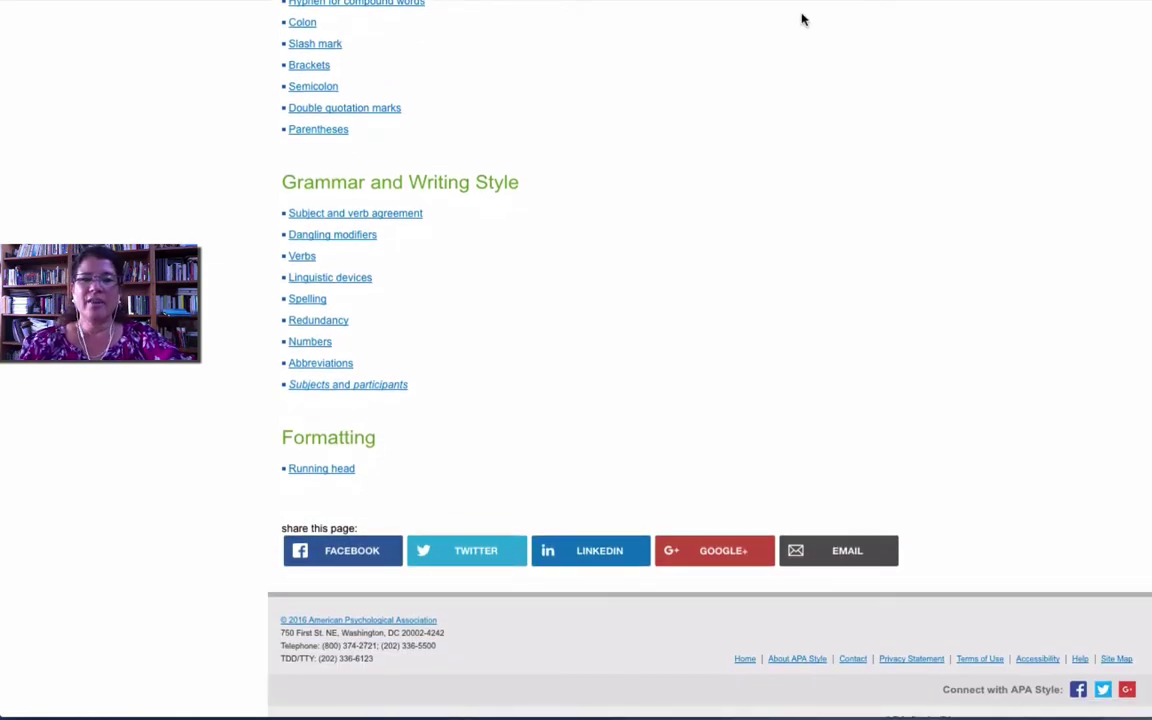
pyautogui.scroll(10, 679, 247)
pyautogui.hotkey('ctrl', 'w')
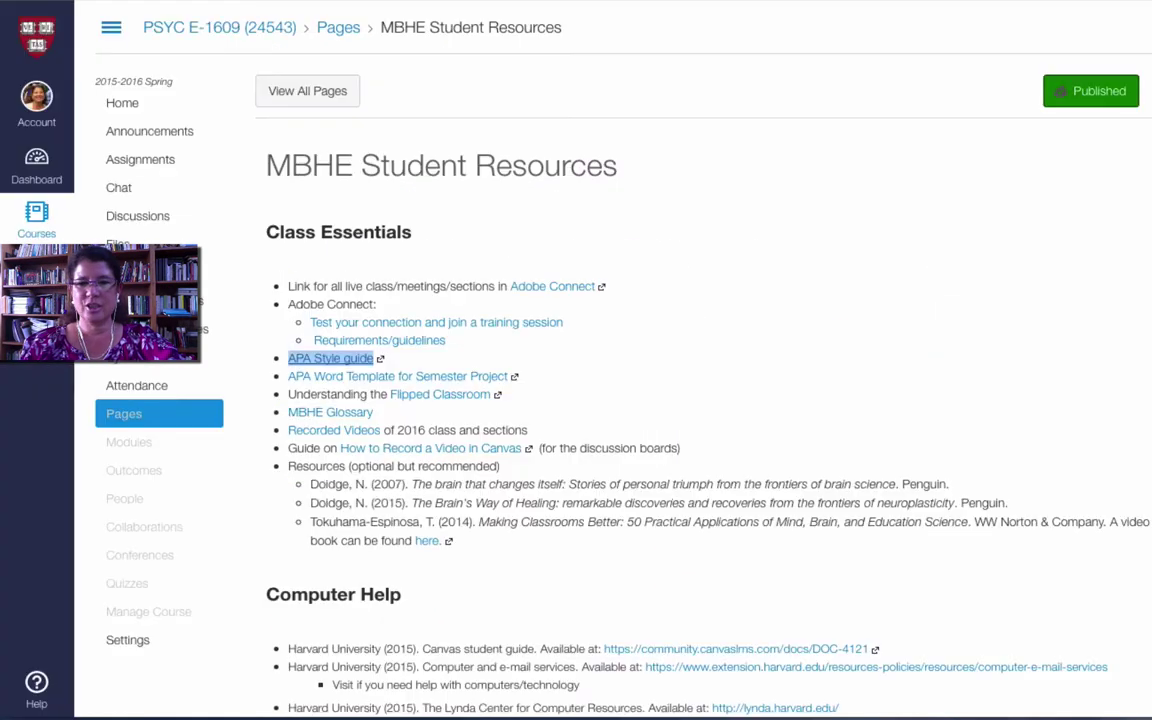
# Open the APA Word Template for Semester Project and review its title page, table of contents and note
pyautogui.click(471, 378)
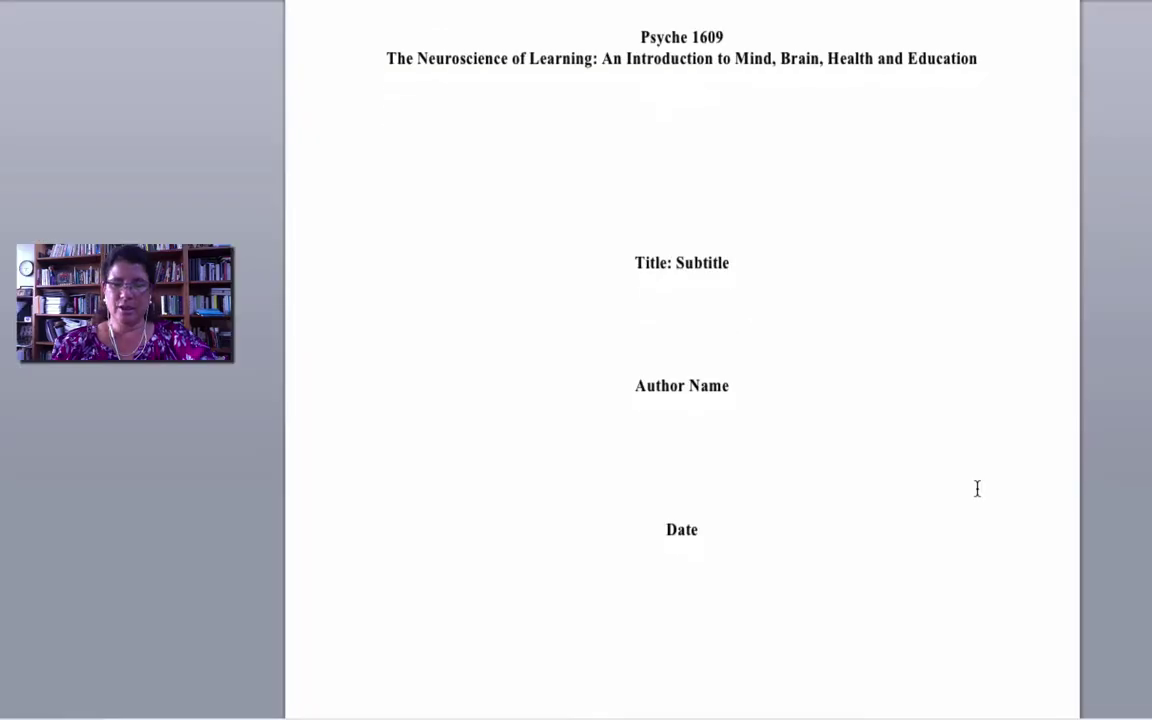
pyautogui.scroll(-5, 977, 489)
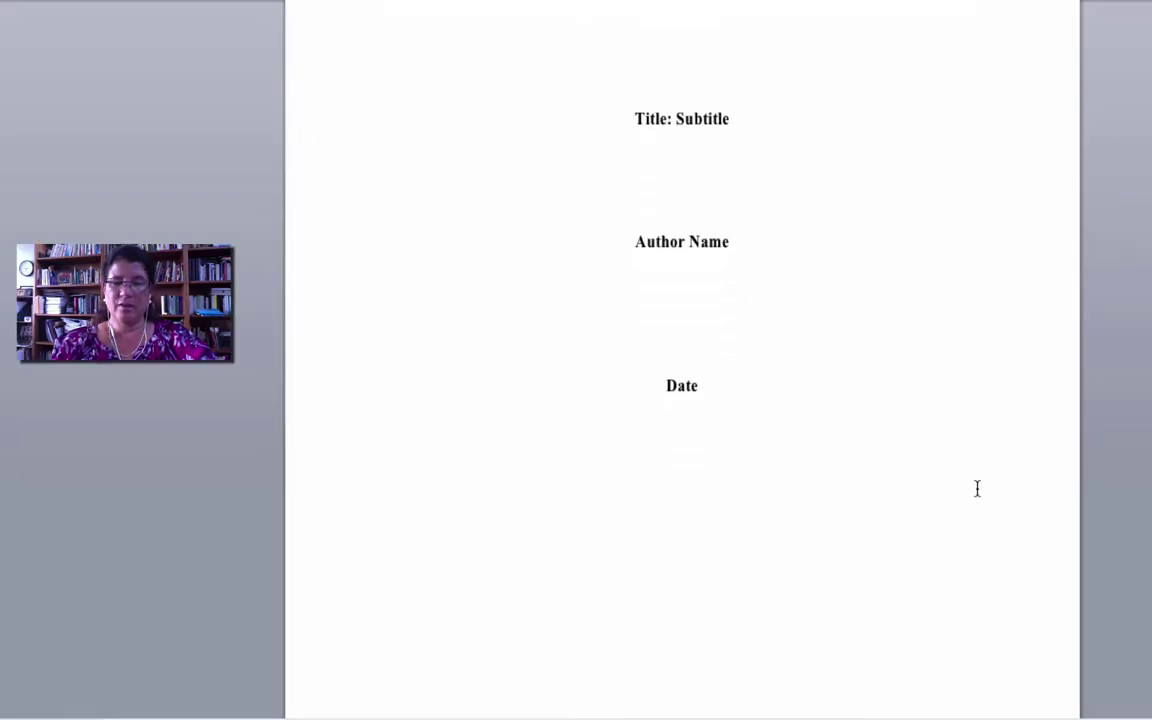
pyautogui.scroll(5, 980, 490)
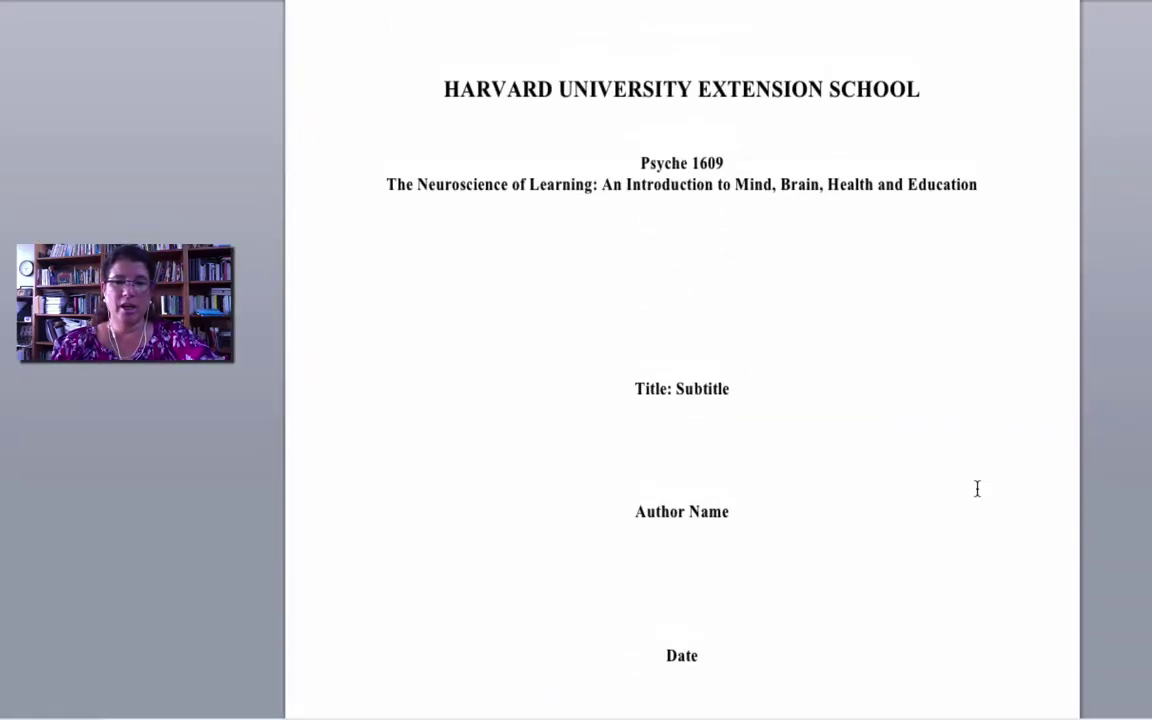
pyautogui.scroll(-1, 977, 489)
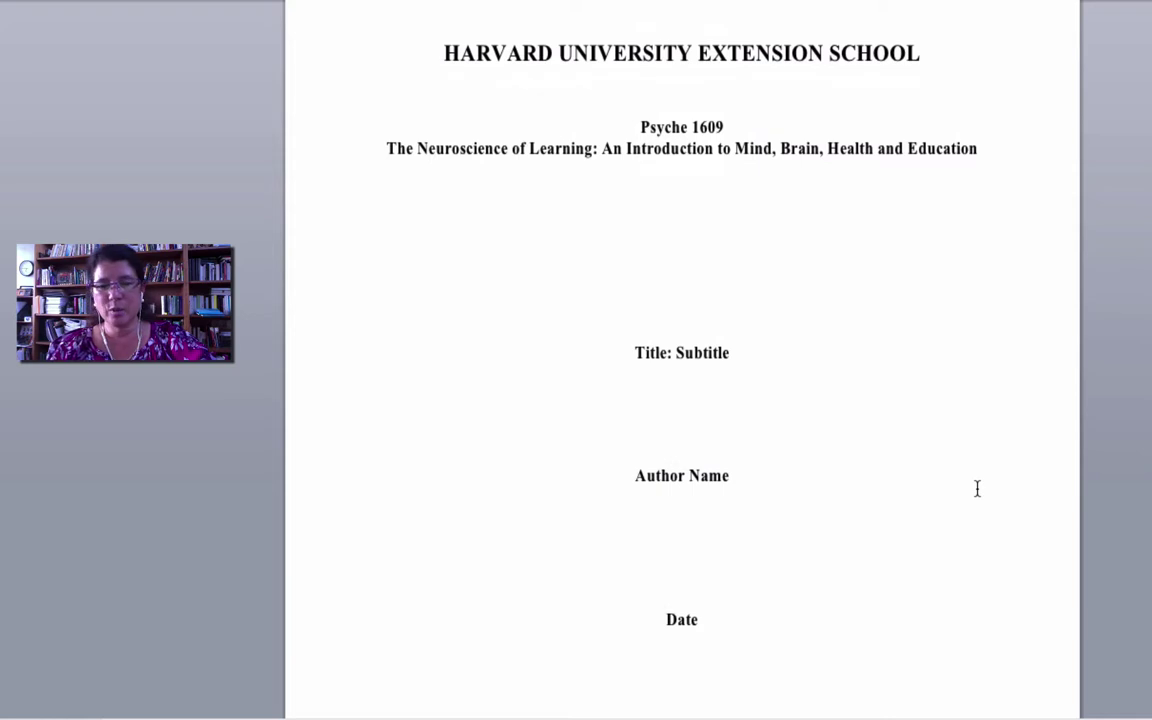
pyautogui.scroll(-14, 977, 489)
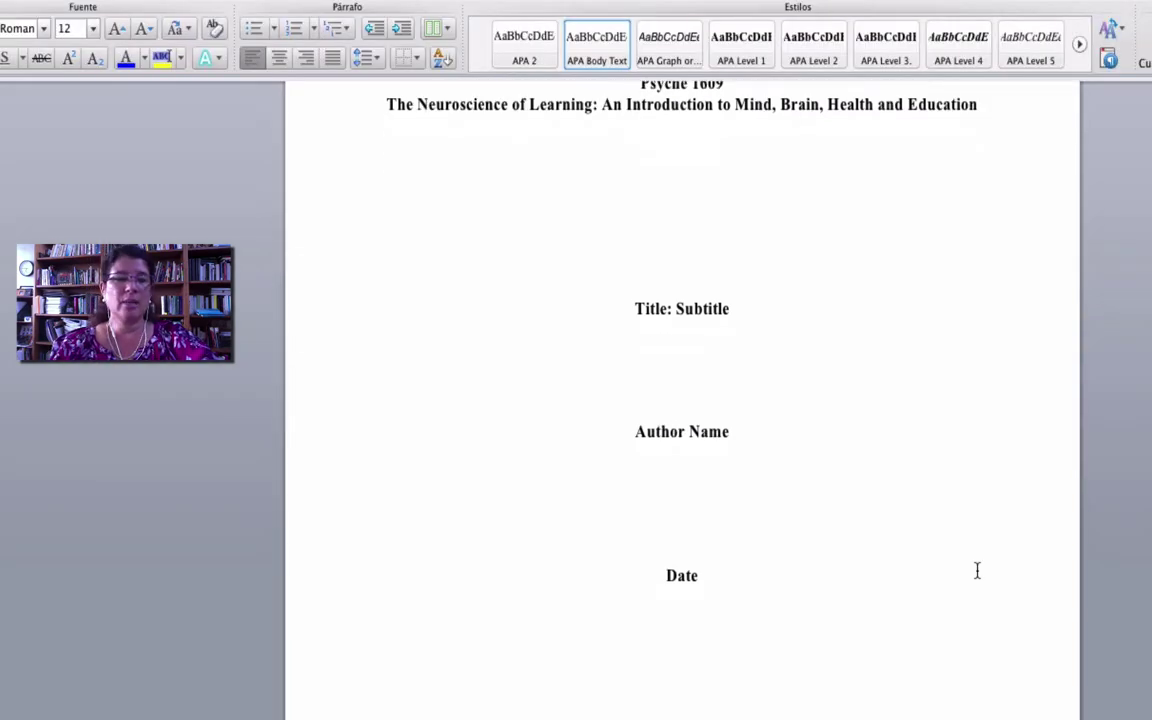
pyautogui.scroll(-8, 977, 570)
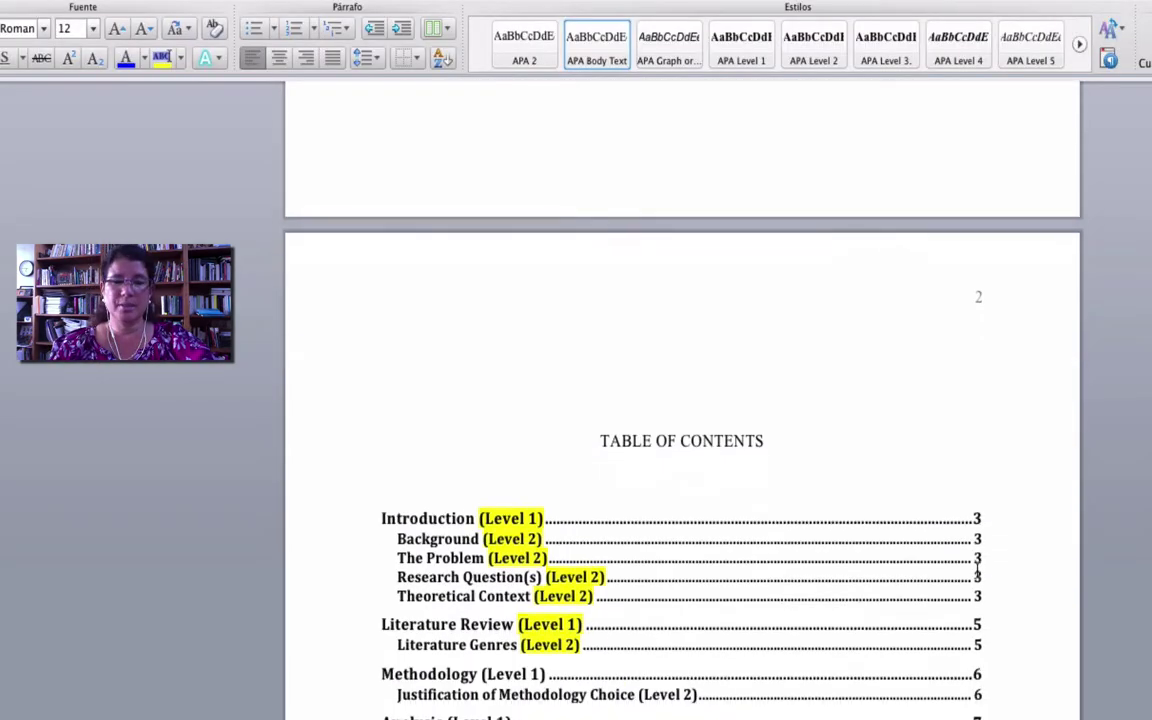
pyautogui.scroll(-5, 979, 577)
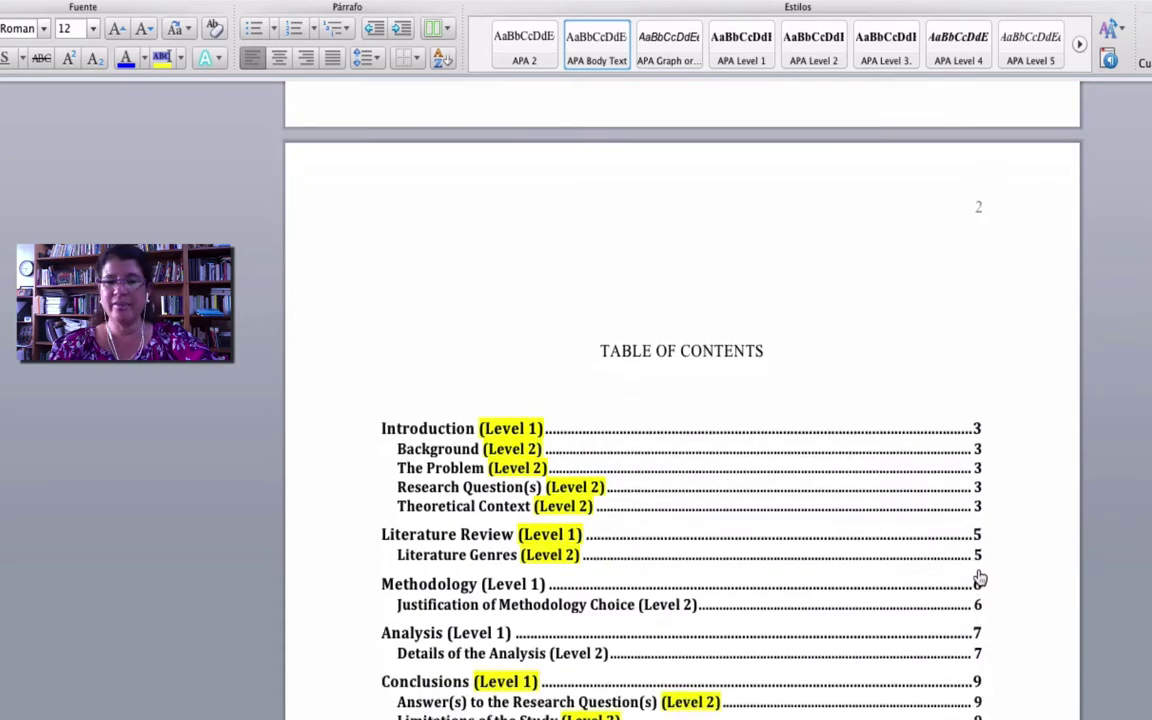
pyautogui.scroll(-2, 979, 577)
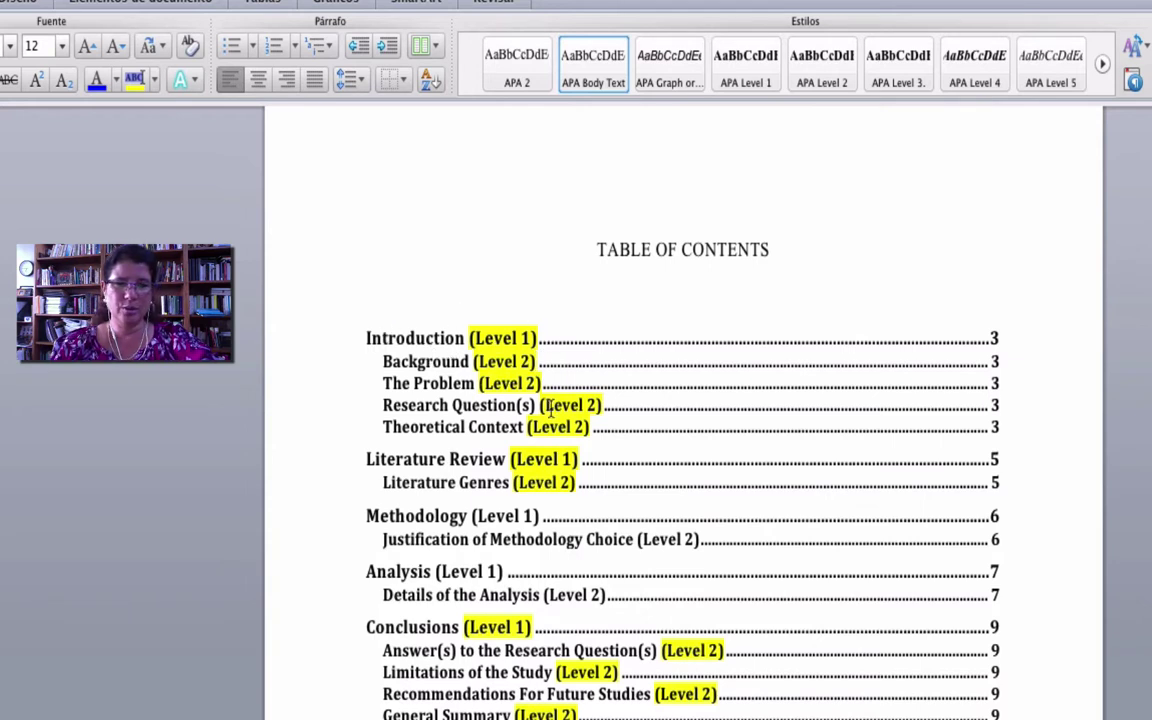
pyautogui.scroll(-3, 551, 452)
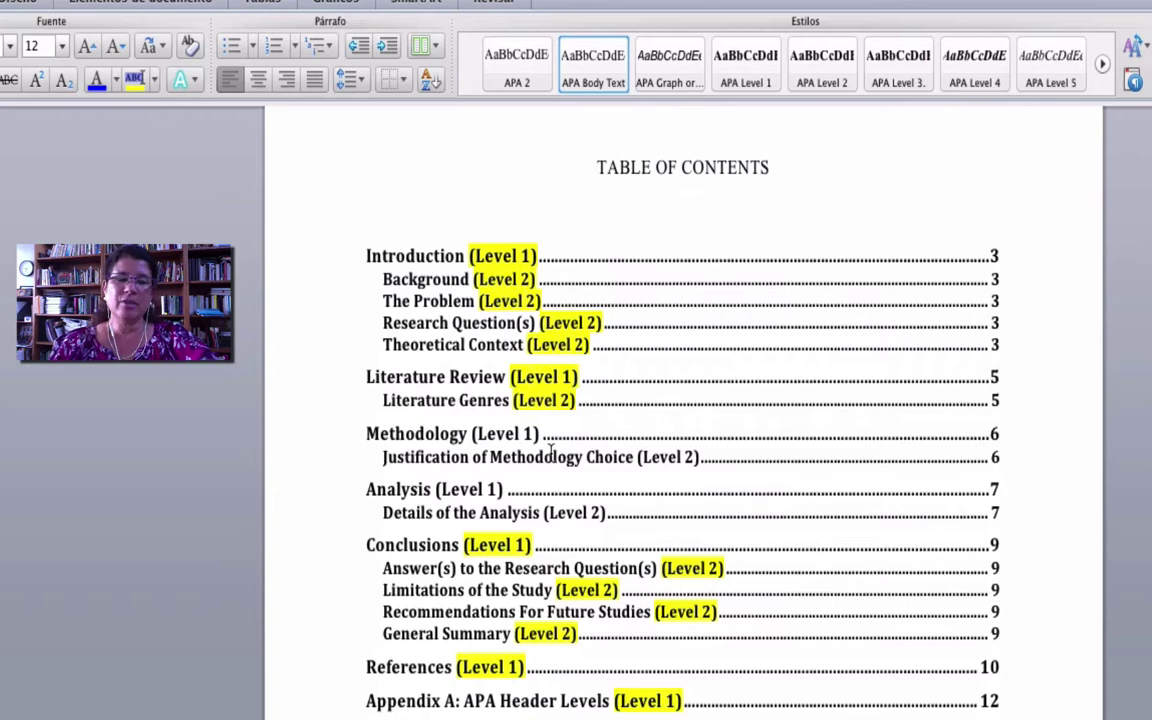
pyautogui.scroll(-15, 551, 452)
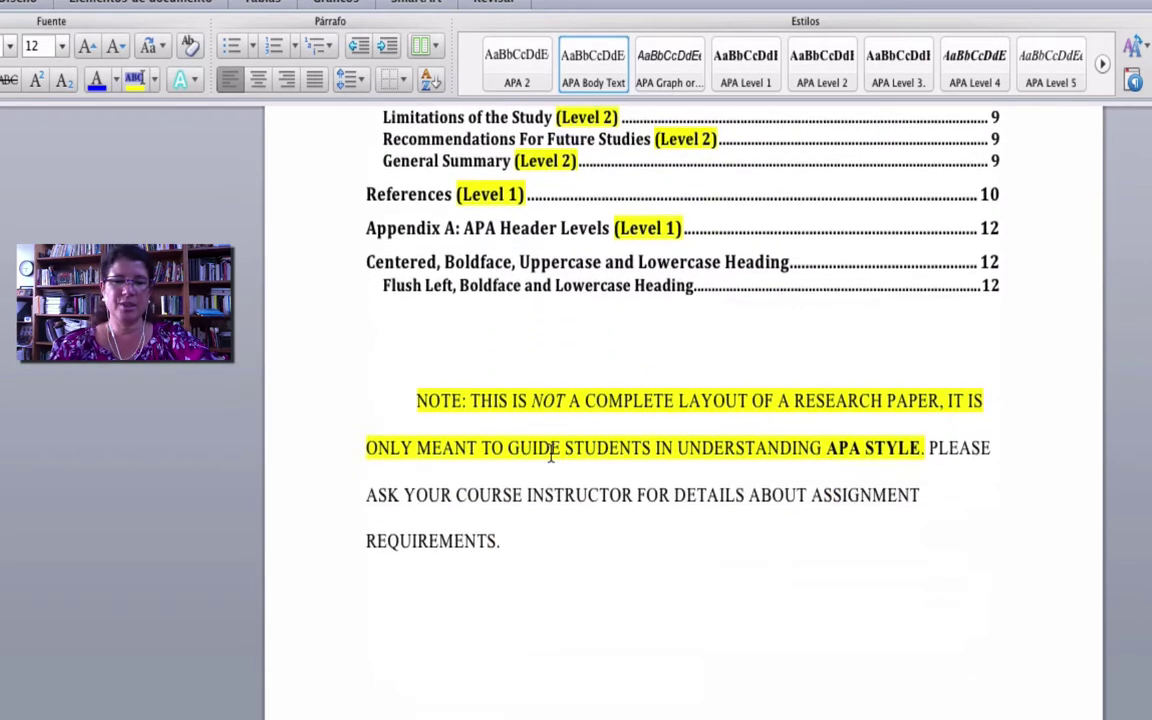
# Select part of the Introduction heading on page 3 and inspect the available styles for it around APA Level 1
pyautogui.scroll(-20, 551, 452)
pyautogui.click(779, 245)
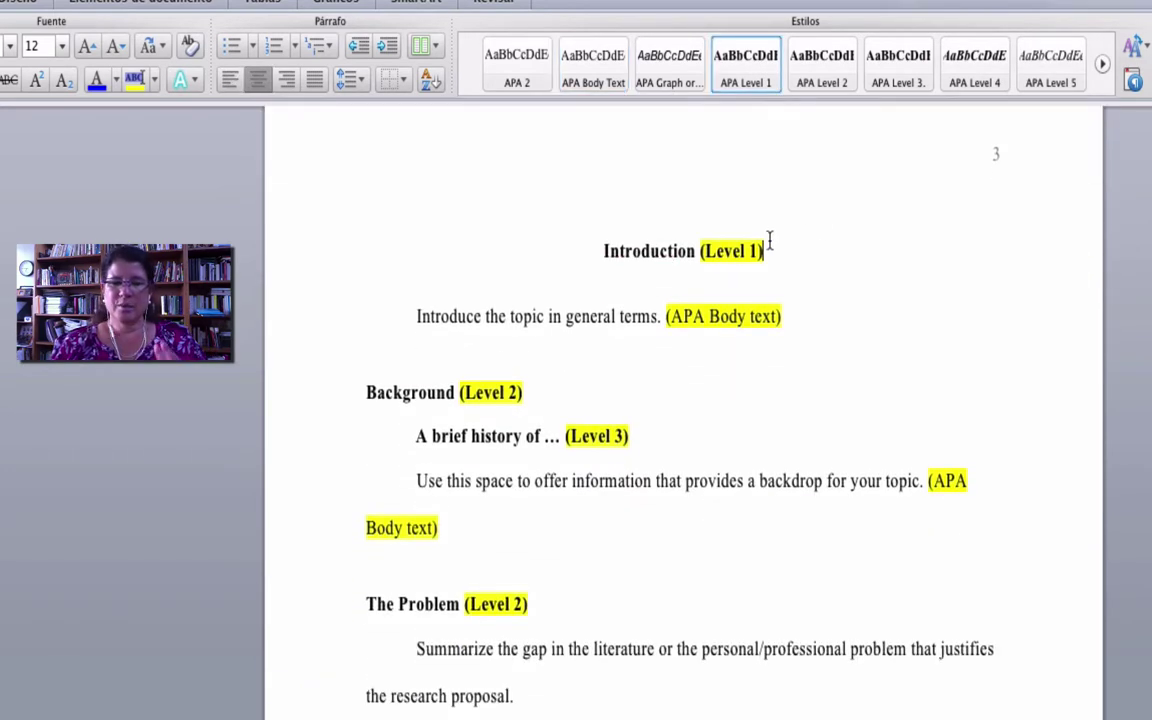
pyautogui.moveTo(610, 250); pyautogui.dragTo(671, 250)
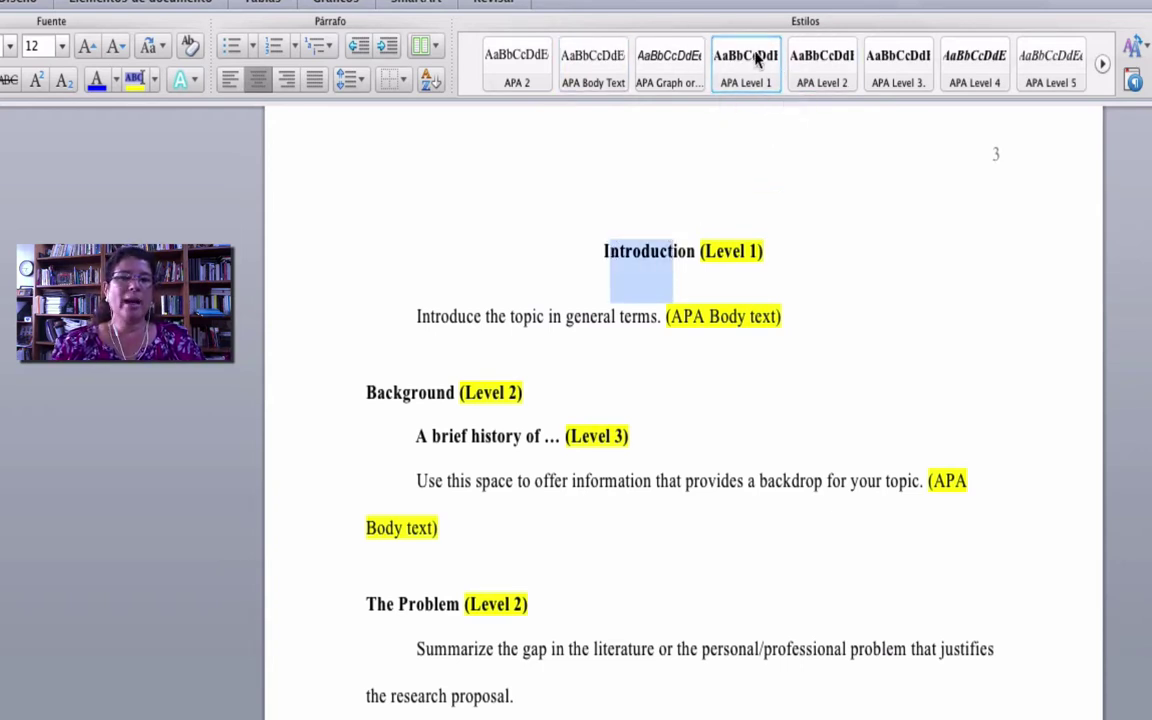
pyautogui.click(788, 104)
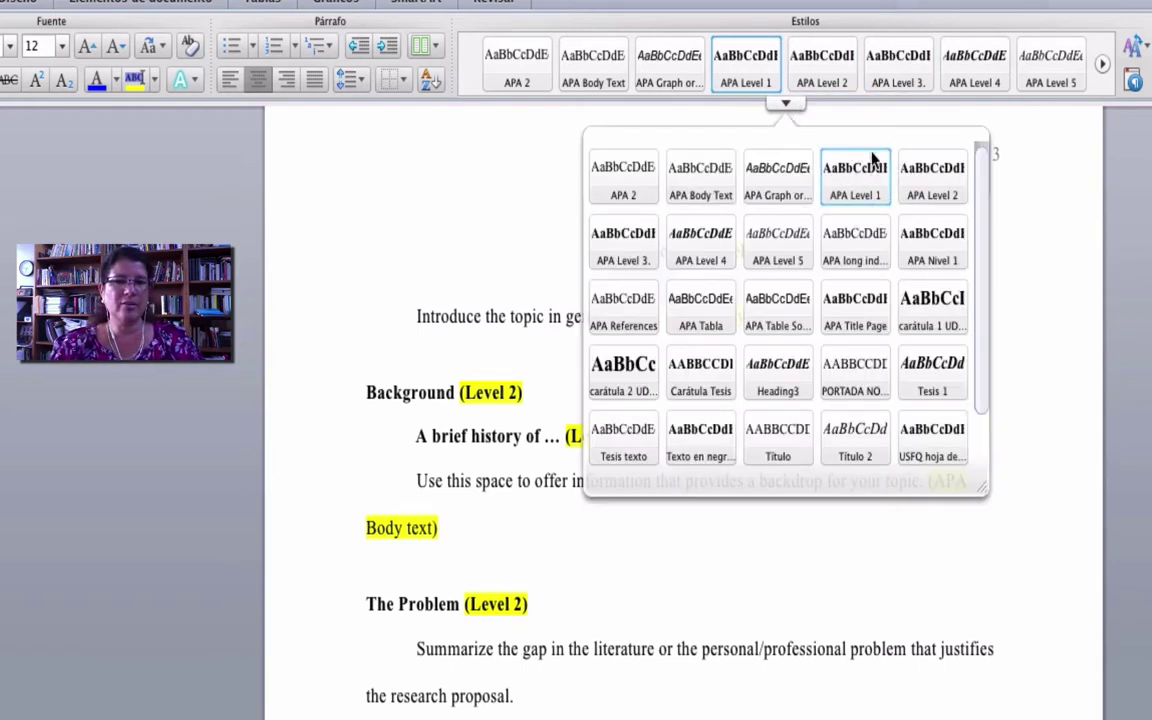
pyautogui.click(1146, 51)
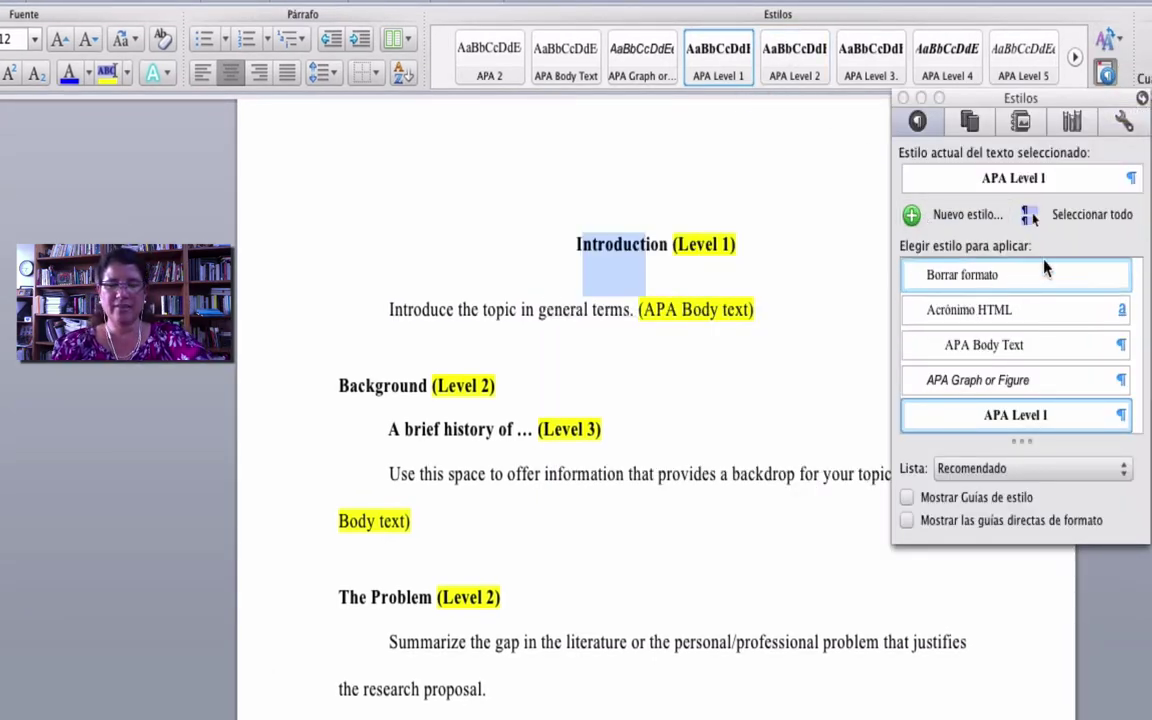
pyautogui.scroll(-3, 1045, 268)
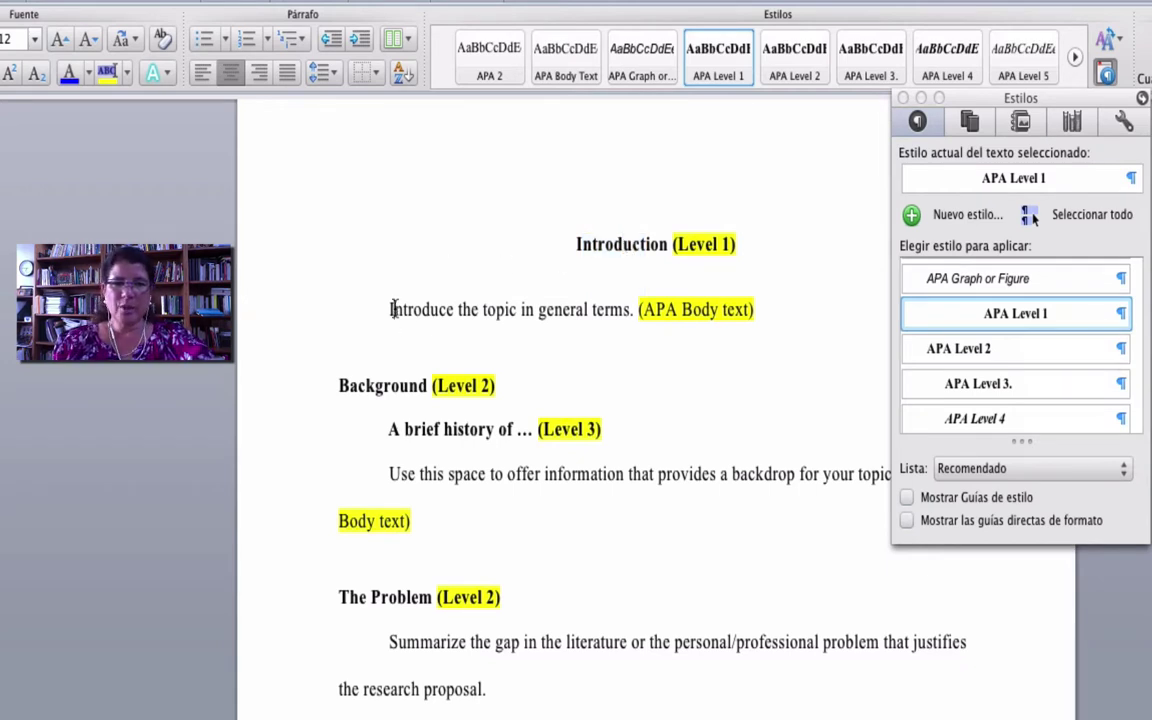
# Select the start of the sentence under the Introduction heading and view the style gallery for its body text style
pyautogui.moveTo(390, 309); pyautogui.dragTo(563, 306)
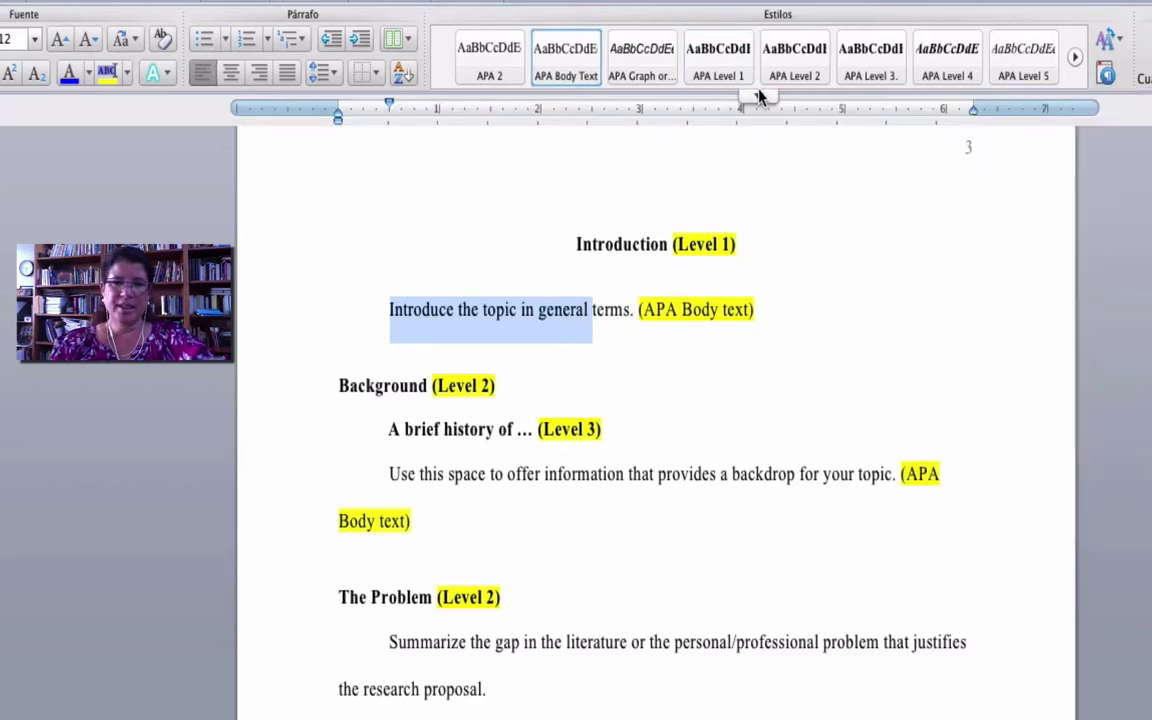
pyautogui.click(757, 96)
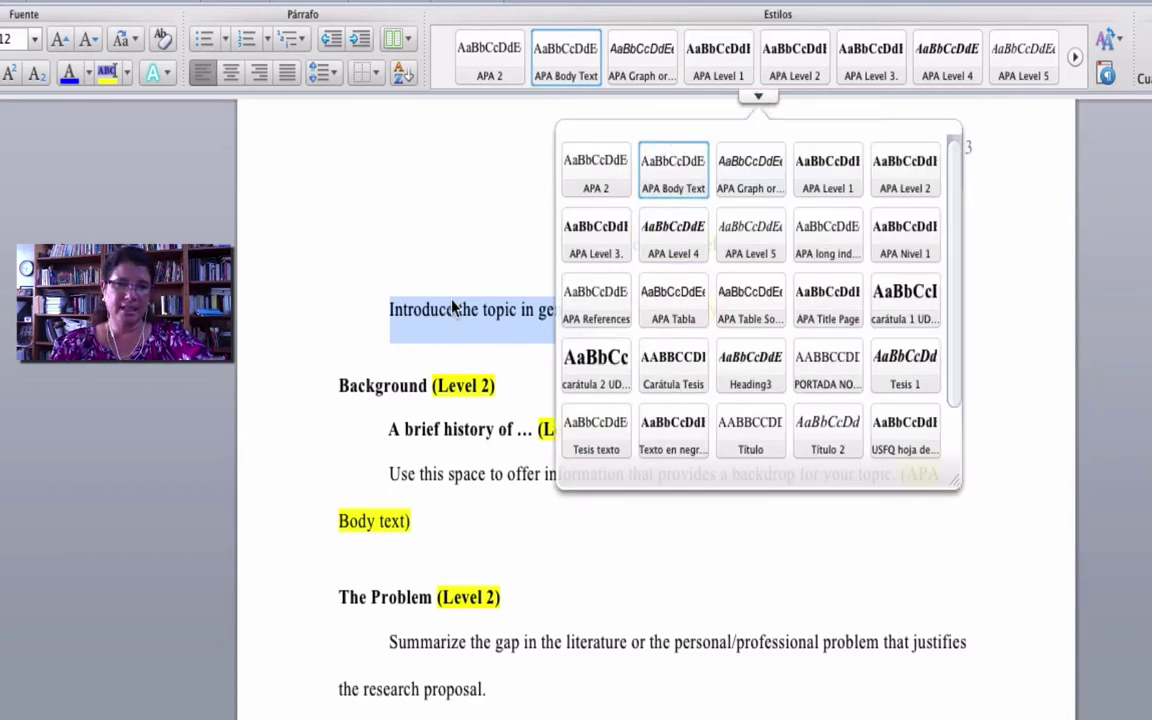
pyautogui.click(398, 285)
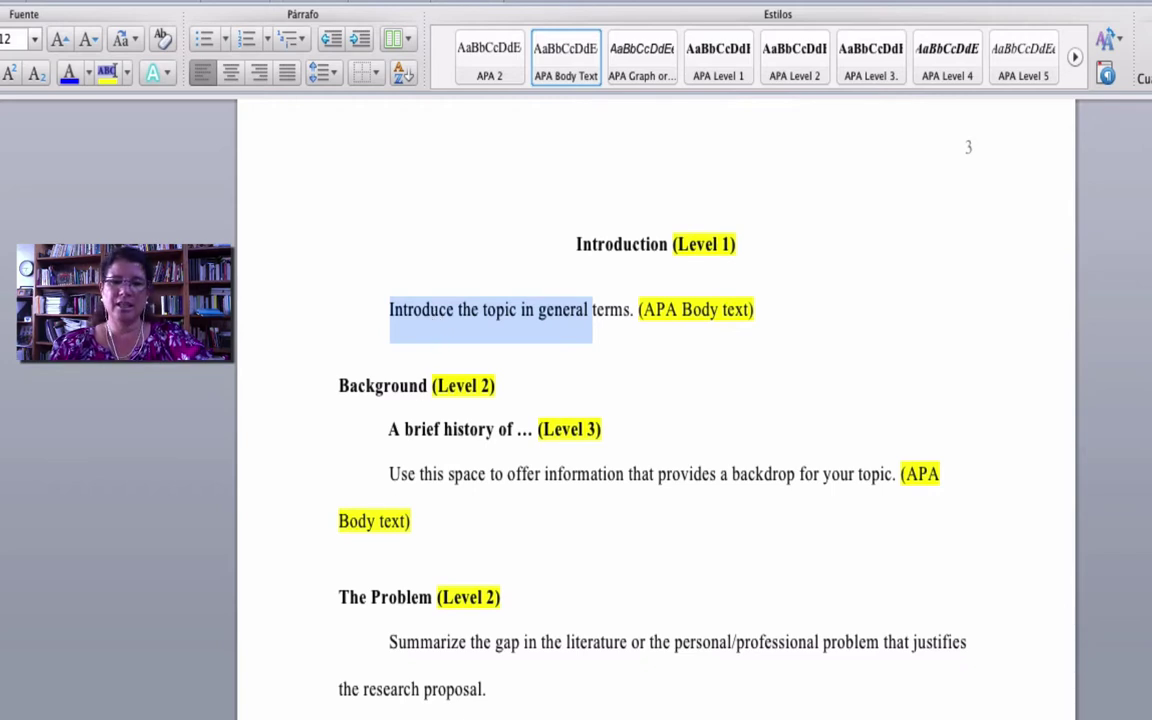
# Place the cursor in the Research Question(s) paragraph and open its APA Body Text style for modification
pyautogui.scroll(-5, 404, 690)
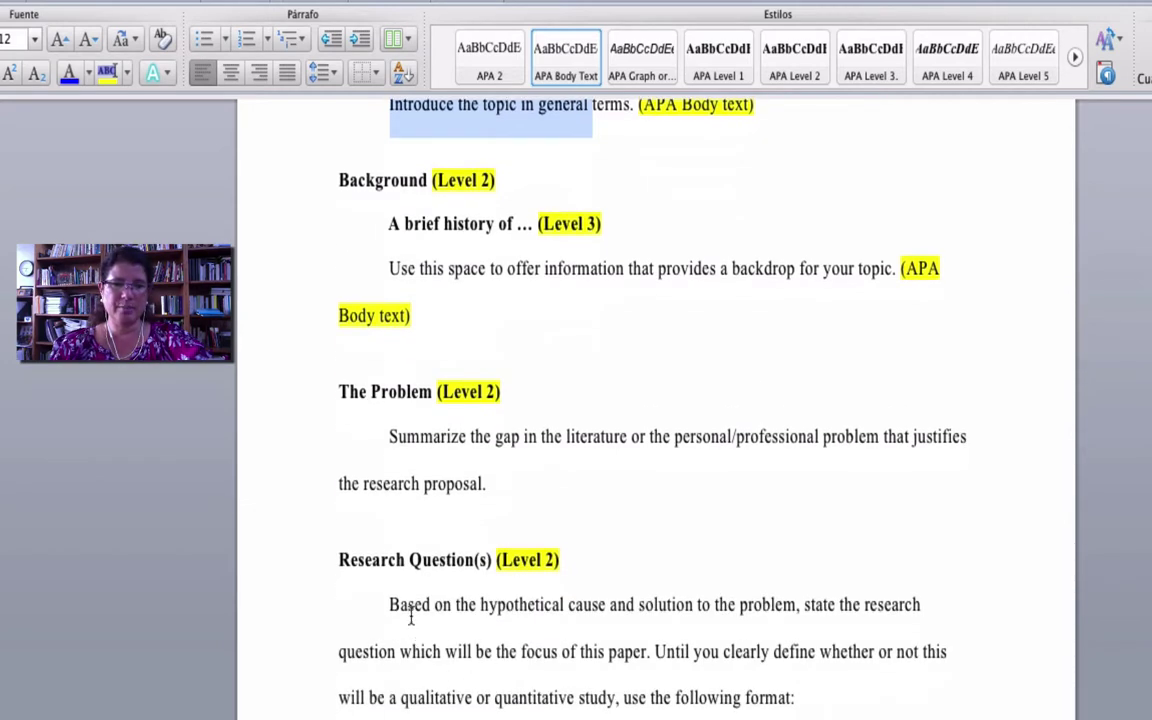
pyautogui.click(410, 612)
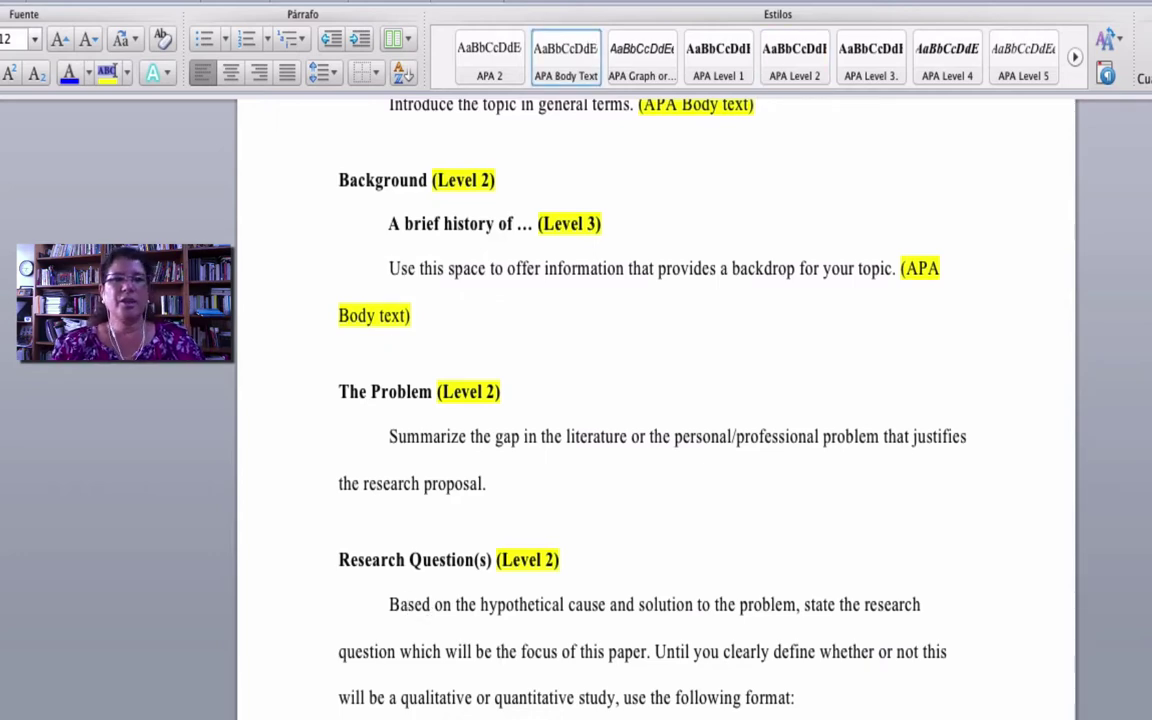
pyautogui.click(273, 8)
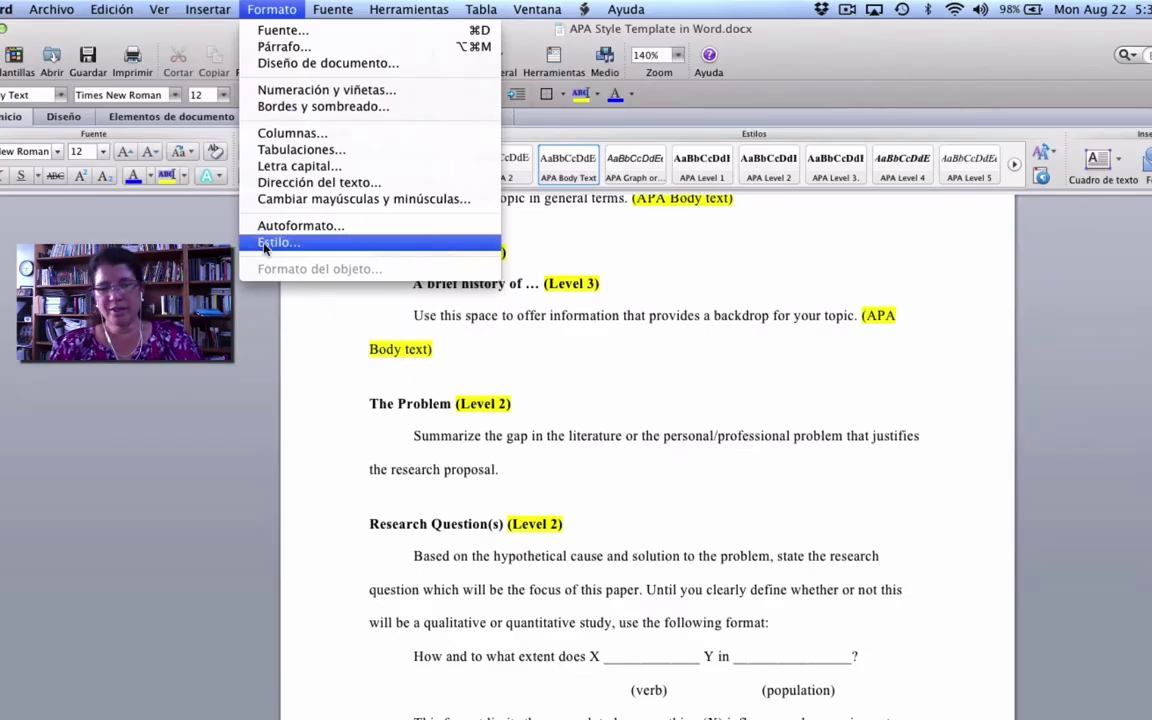
pyautogui.click(290, 244)
pyautogui.click(759, 600)
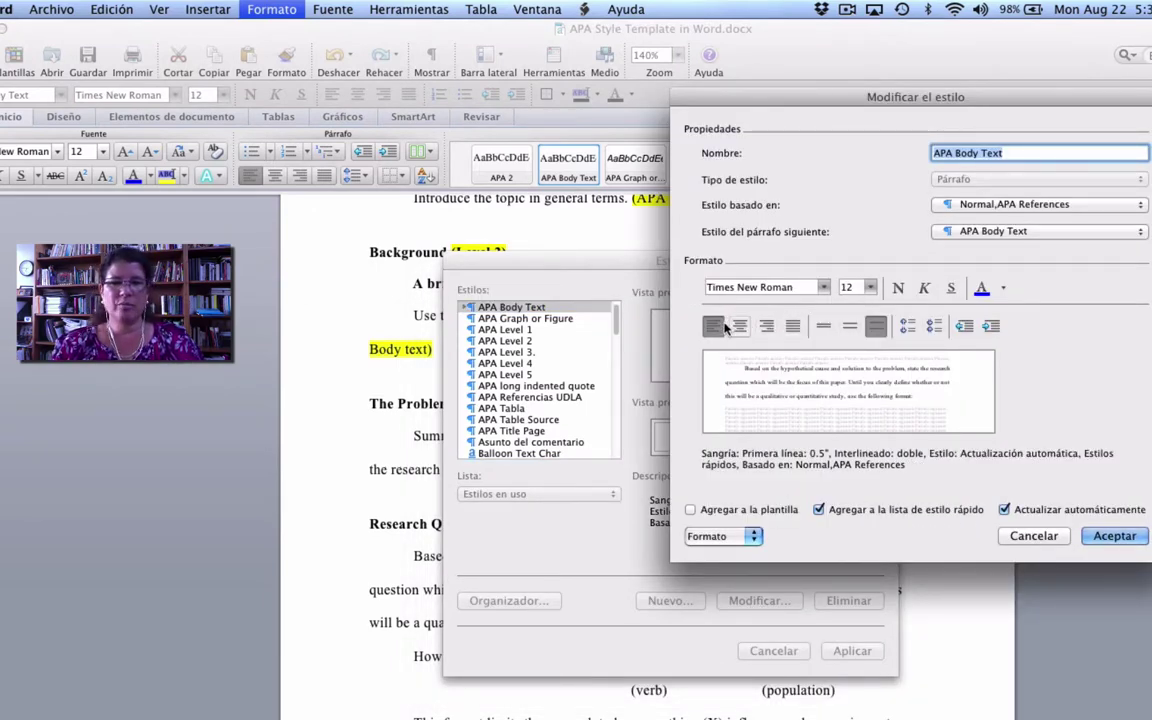
# Review the special indent options in the APA Body Text style's paragraph settings, keep Primera línea by 0.5", and apply the style
pyautogui.click(756, 536)
pyautogui.click(740, 568)
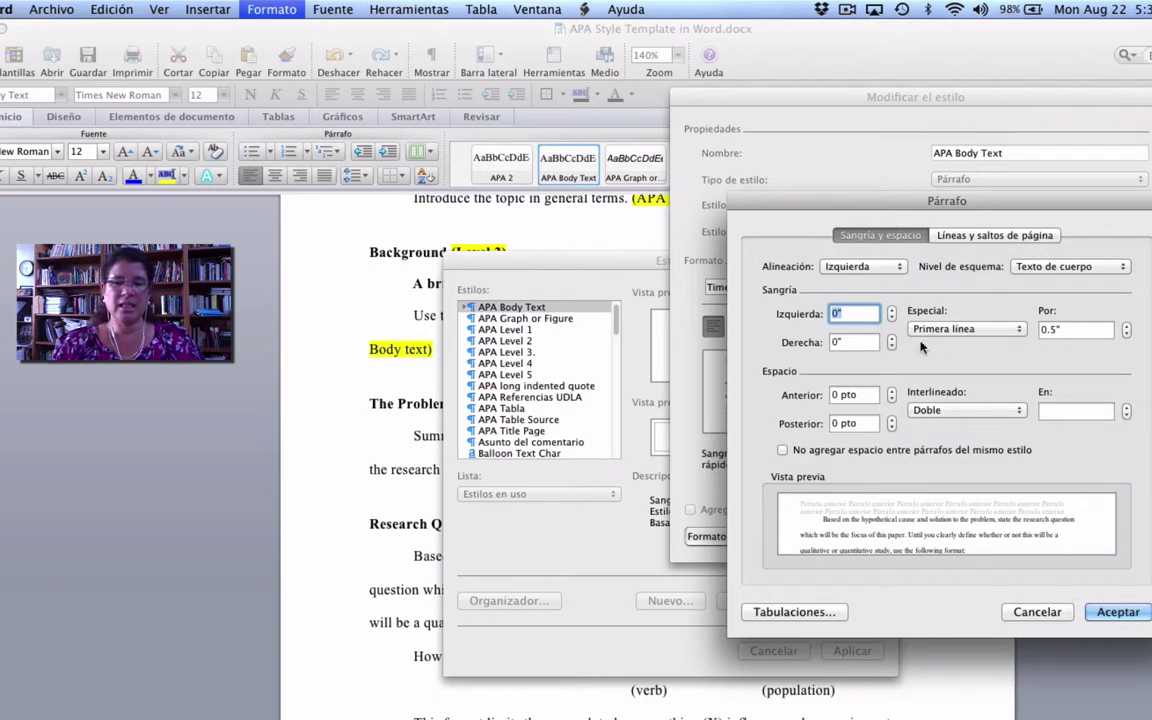
pyautogui.click(1003, 329)
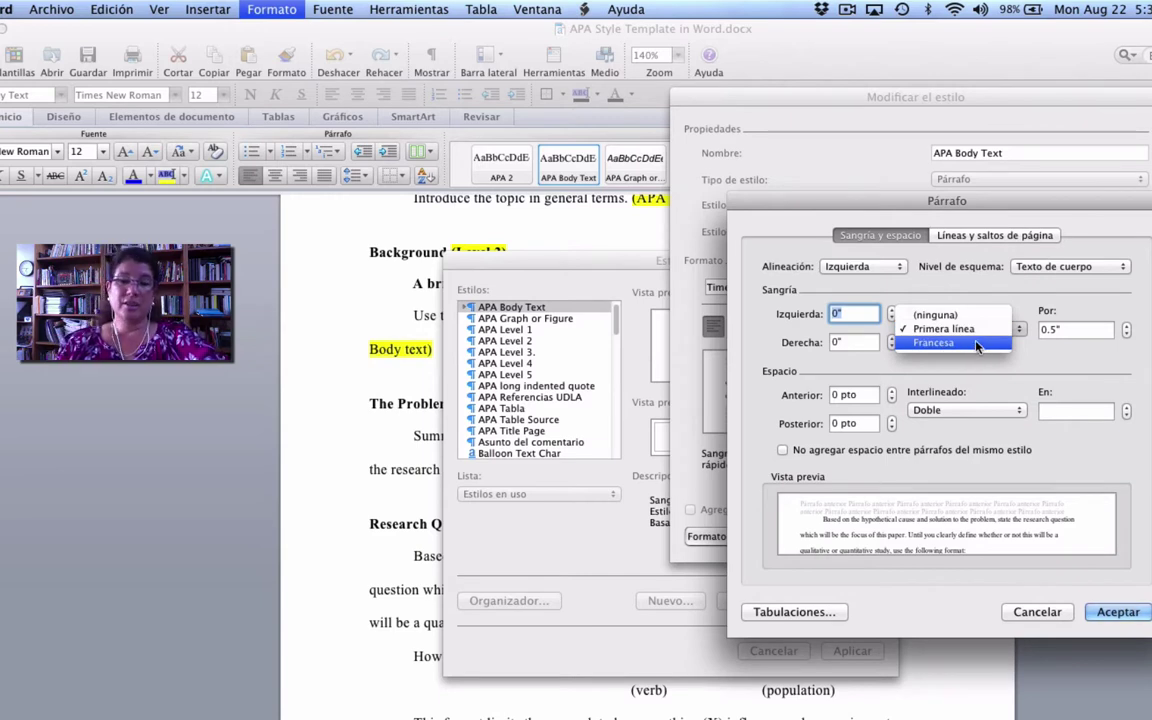
pyautogui.click(1010, 381)
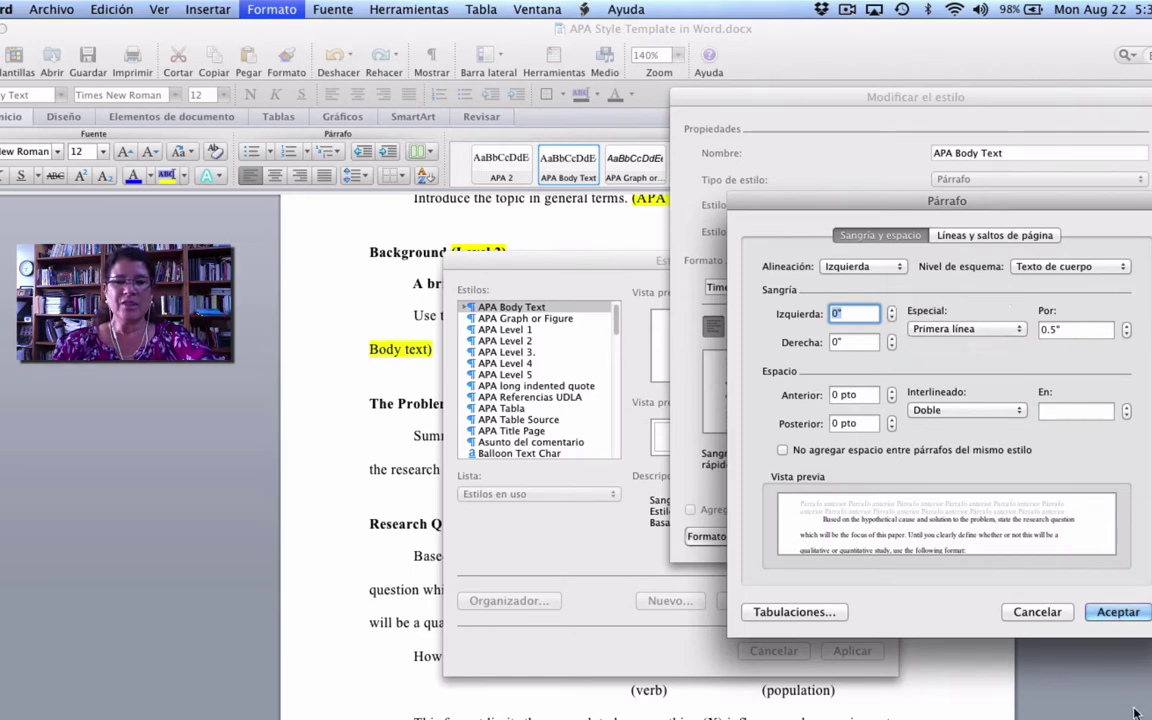
pyautogui.click(1120, 614)
pyautogui.click(1114, 536)
pyautogui.click(852, 651)
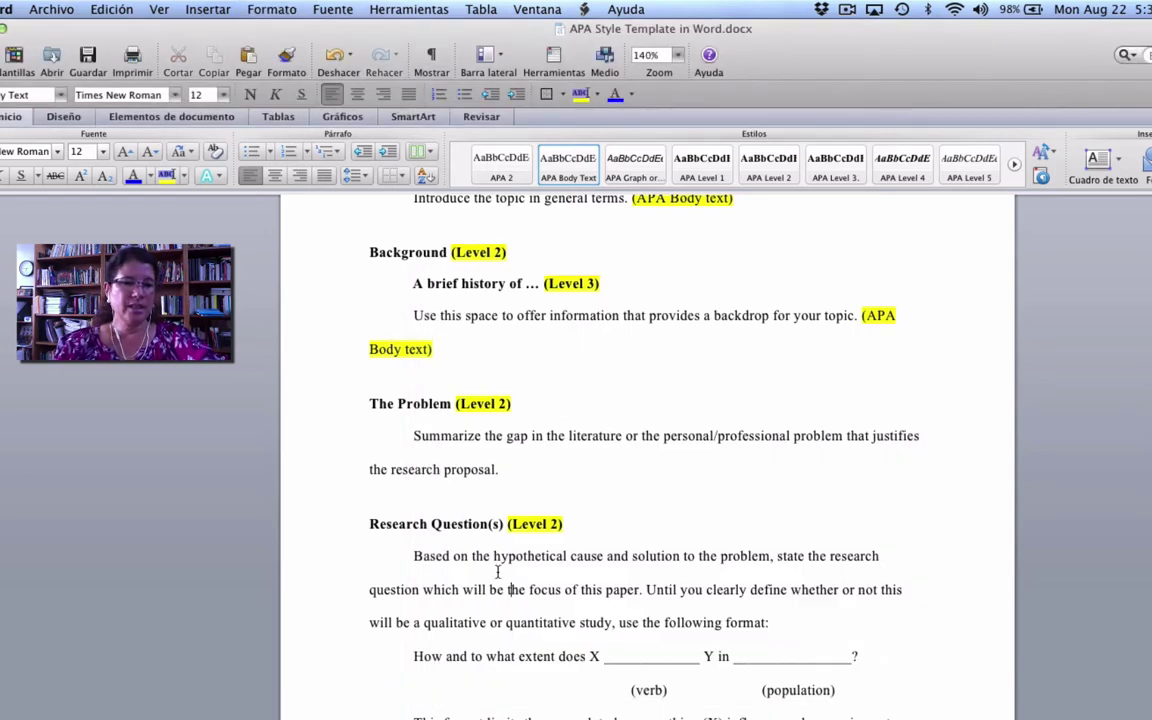
# Place the cursor in headings from Research Question(s) through Theme 1.1 to check which APA level style each one uses
pyautogui.scroll(-5, 497, 571)
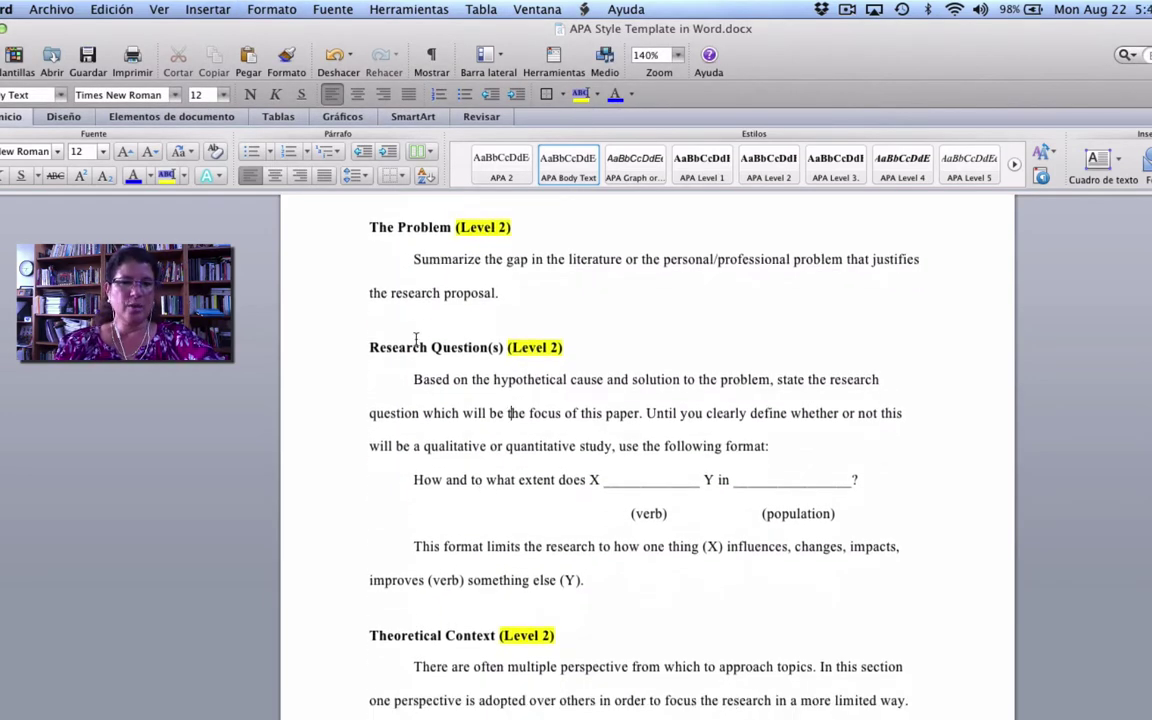
pyautogui.click(414, 347)
pyautogui.scroll(-15, 456, 624)
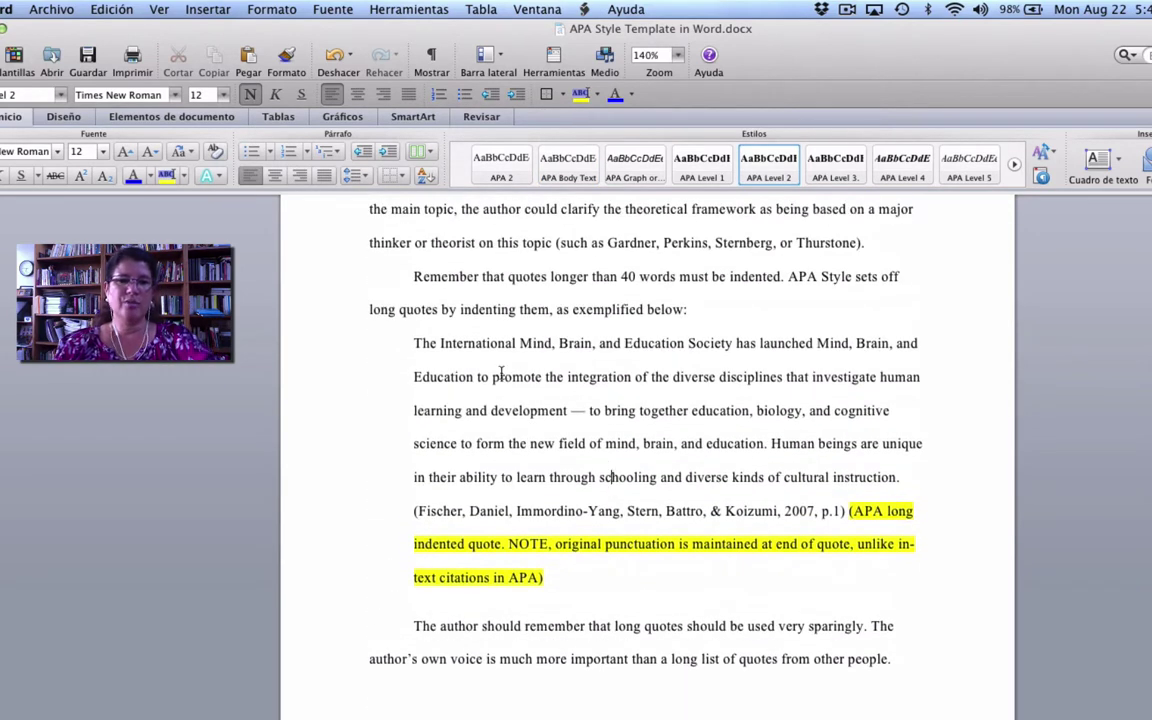
pyautogui.scroll(-10, 605, 350)
pyautogui.click(601, 221)
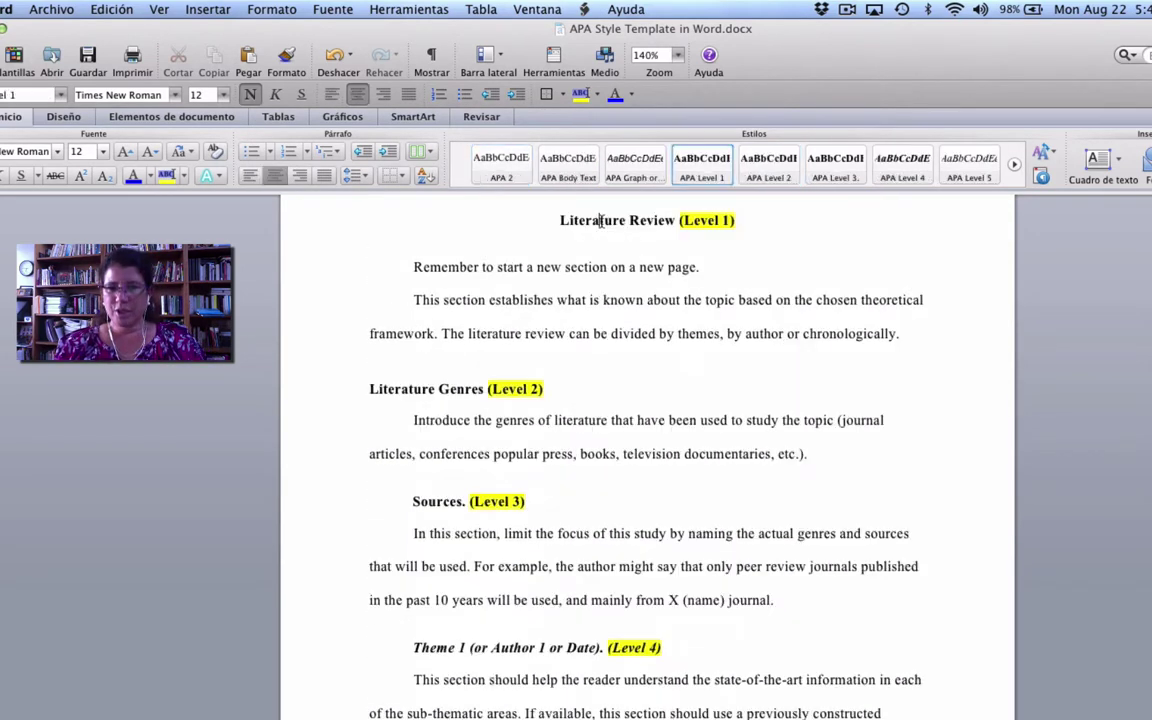
pyautogui.click(428, 388)
pyautogui.click(437, 508)
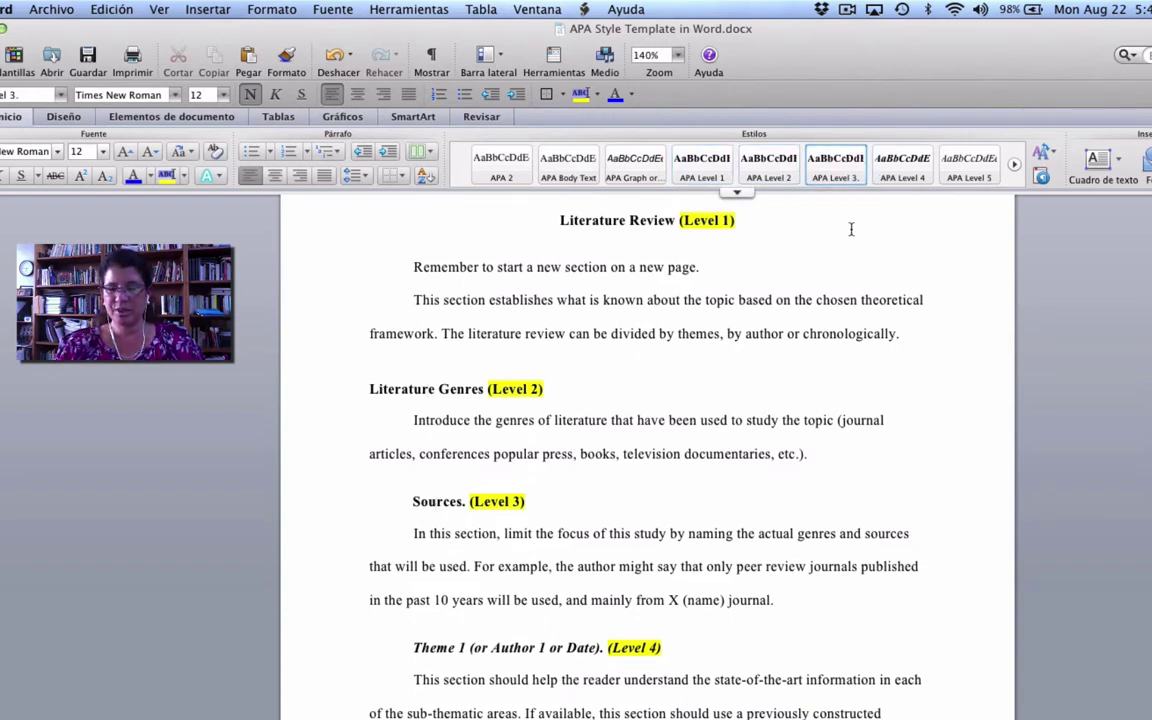
pyautogui.click(556, 647)
pyautogui.scroll(-3, 570, 620)
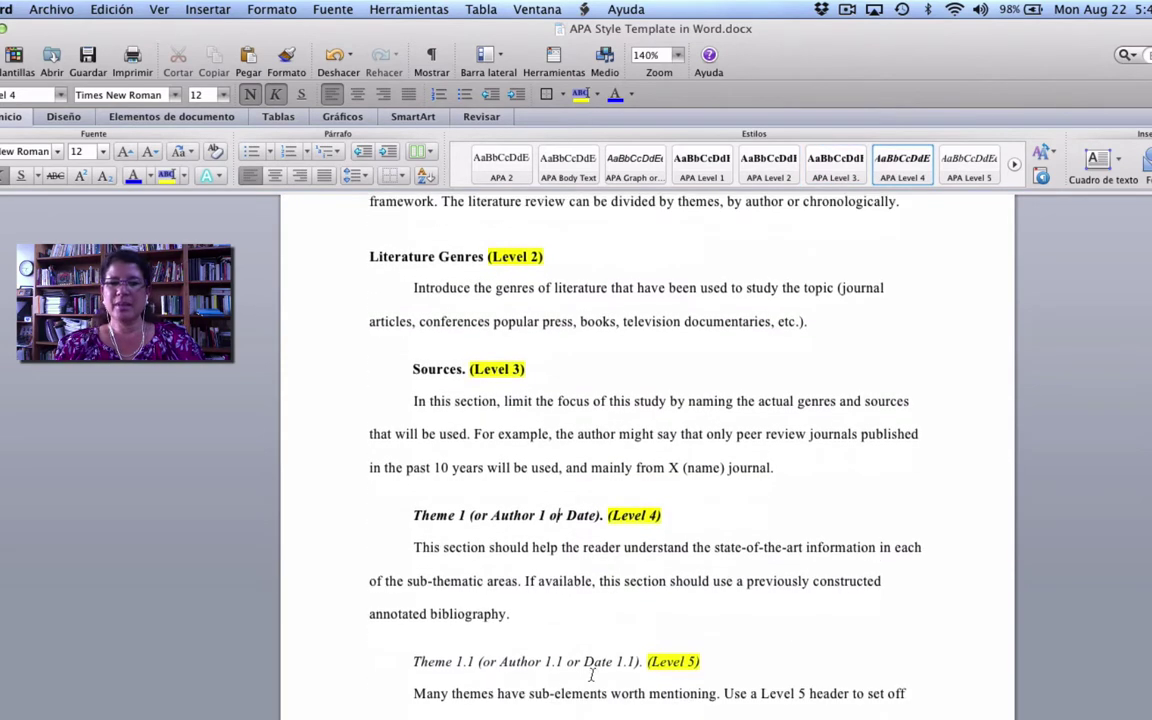
pyautogui.click(589, 664)
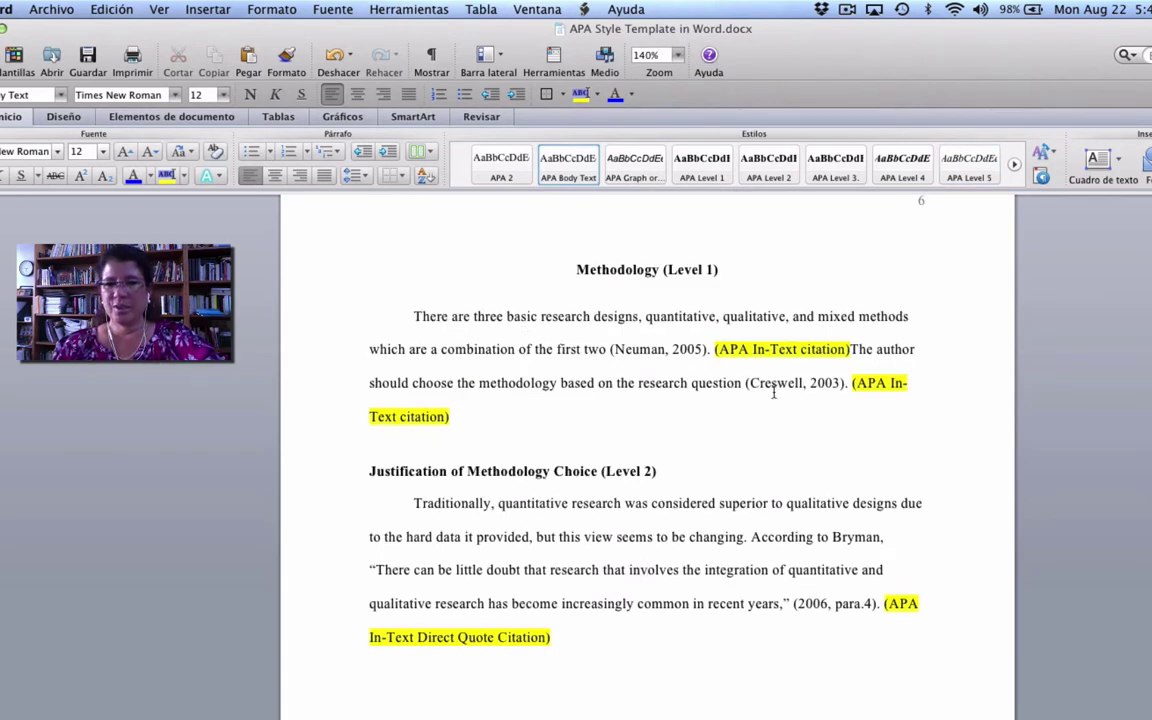
# Return to the long-quote rule and highlight the words "40 words must be indented" for reference
pyautogui.doubleClick(615, 317)
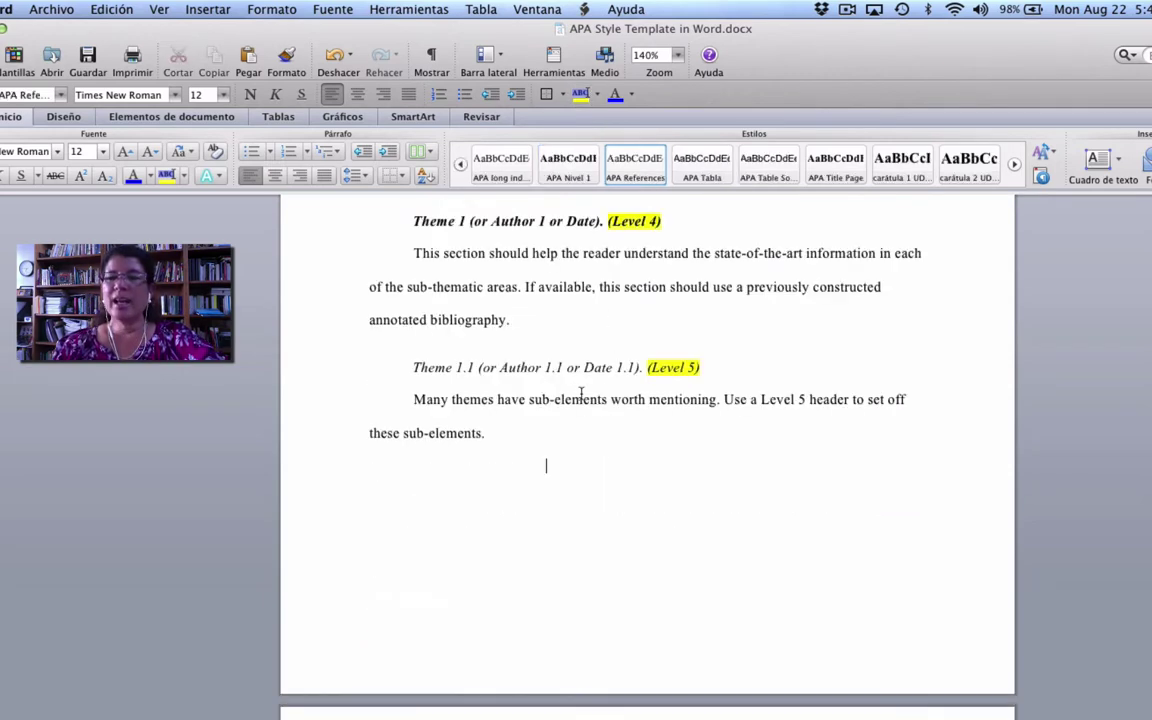
pyautogui.scroll(20, 581, 393)
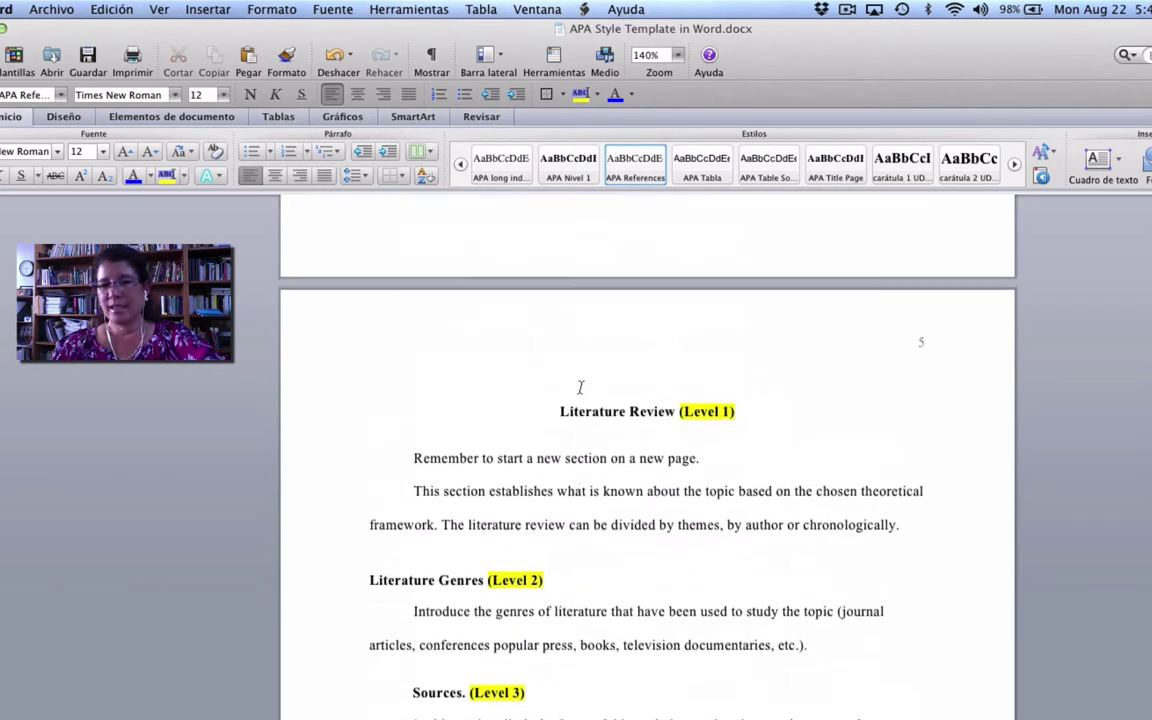
pyautogui.scroll(8, 586, 368)
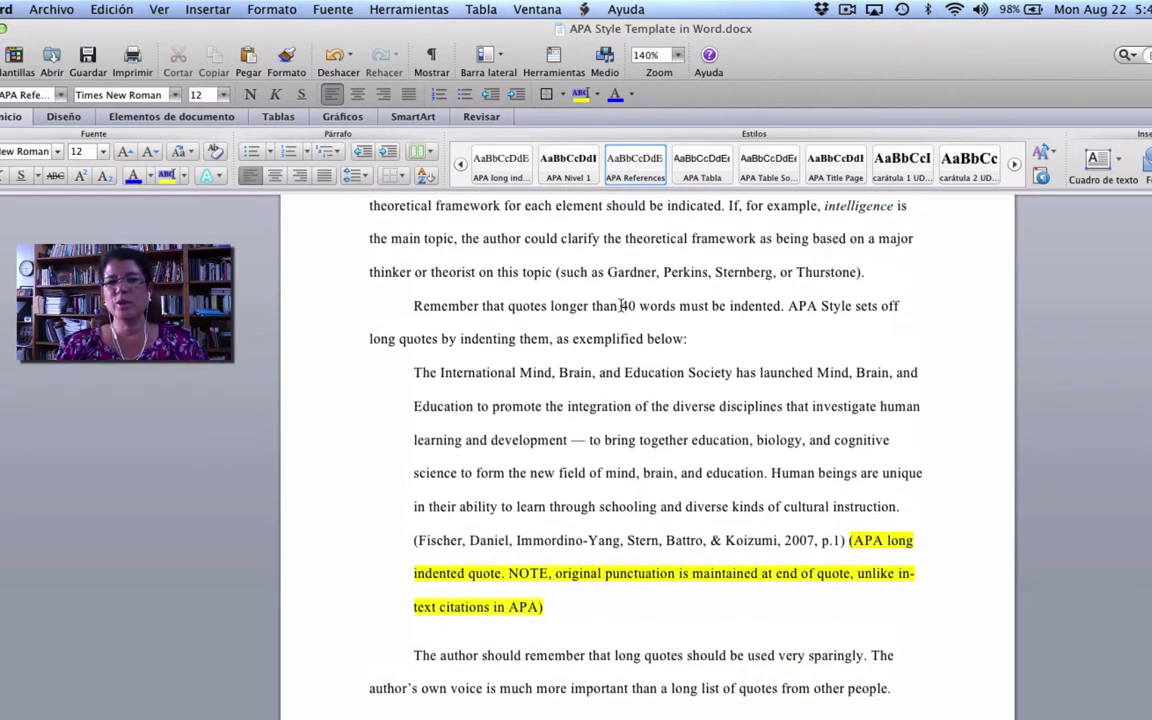
pyautogui.moveTo(621, 305); pyautogui.dragTo(780, 307)
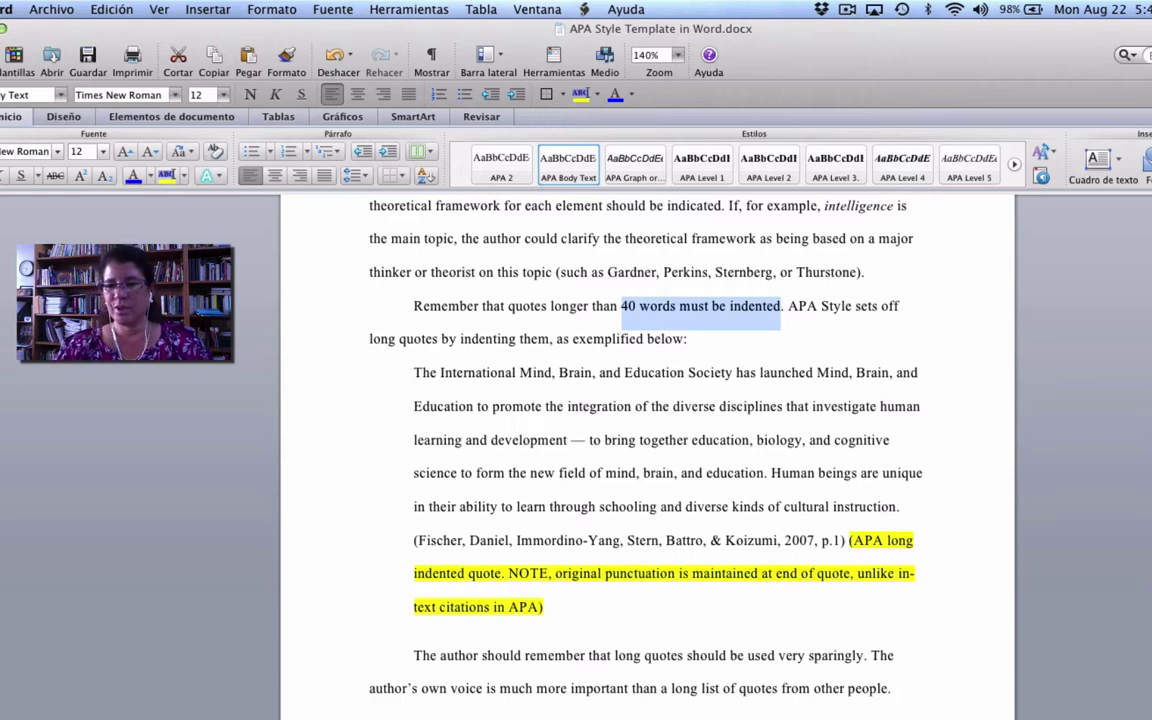
pyautogui.click(845, 290)
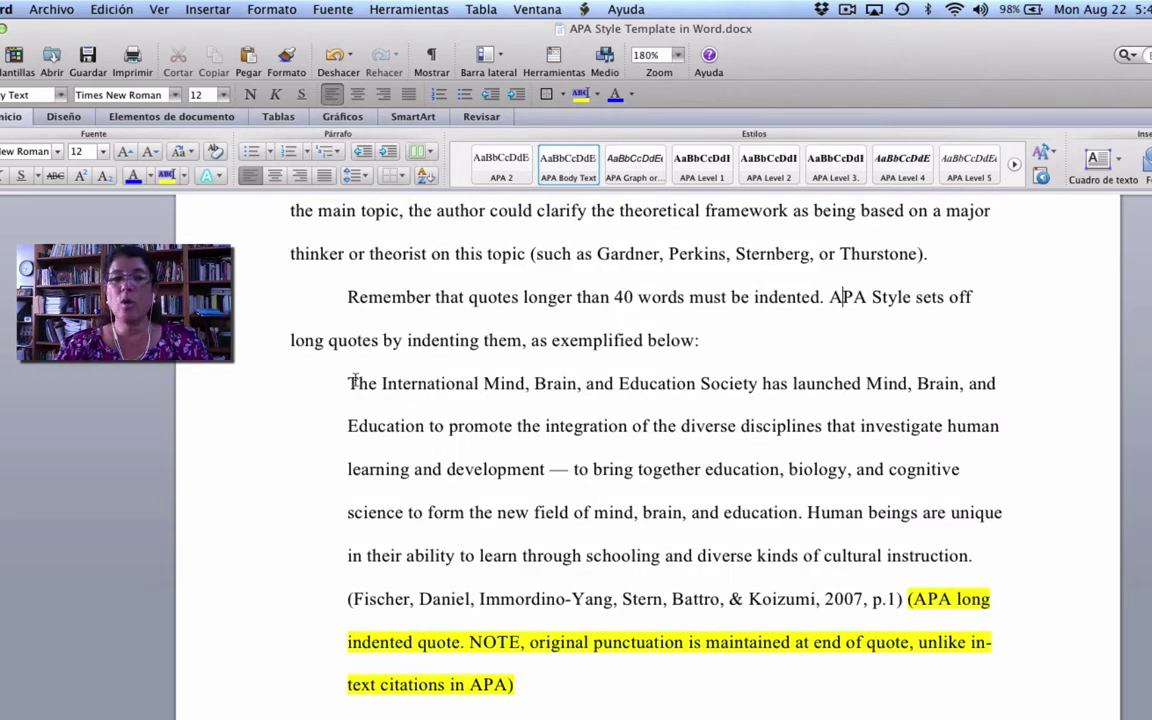
# Select most of the indented quote about the International Mind, Brain, and Education Society and look up its style in the full style gallery
pyautogui.moveTo(354, 383); pyautogui.dragTo(470, 548)
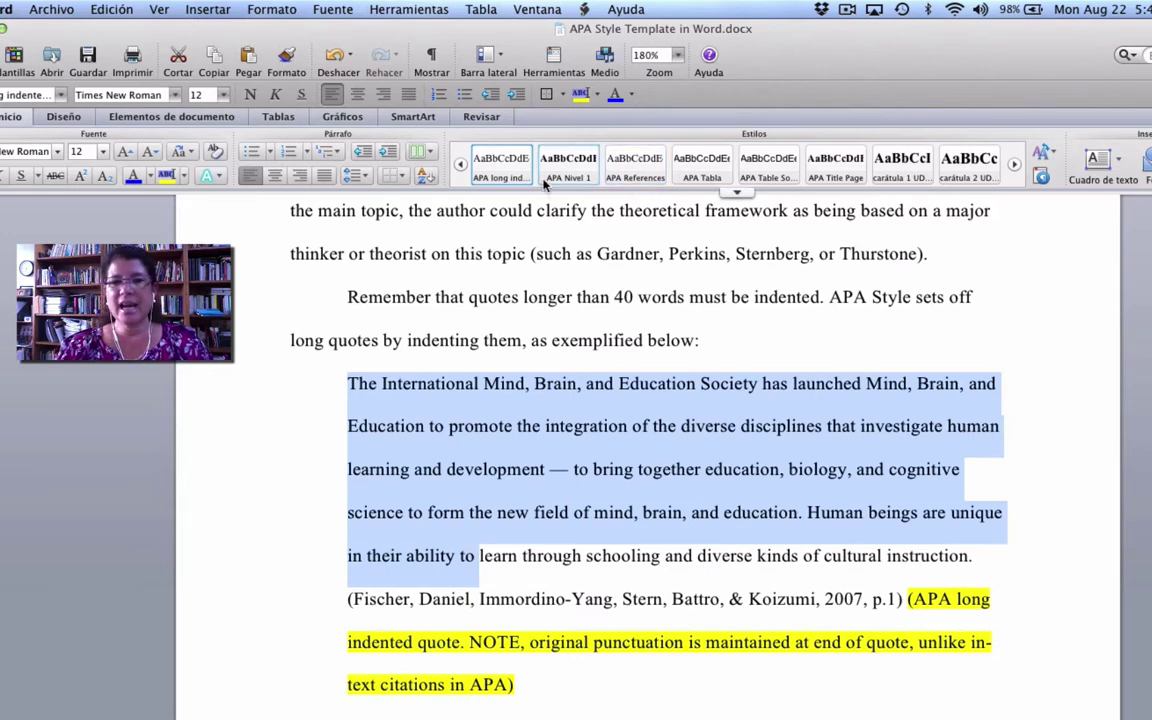
pyautogui.click(737, 192)
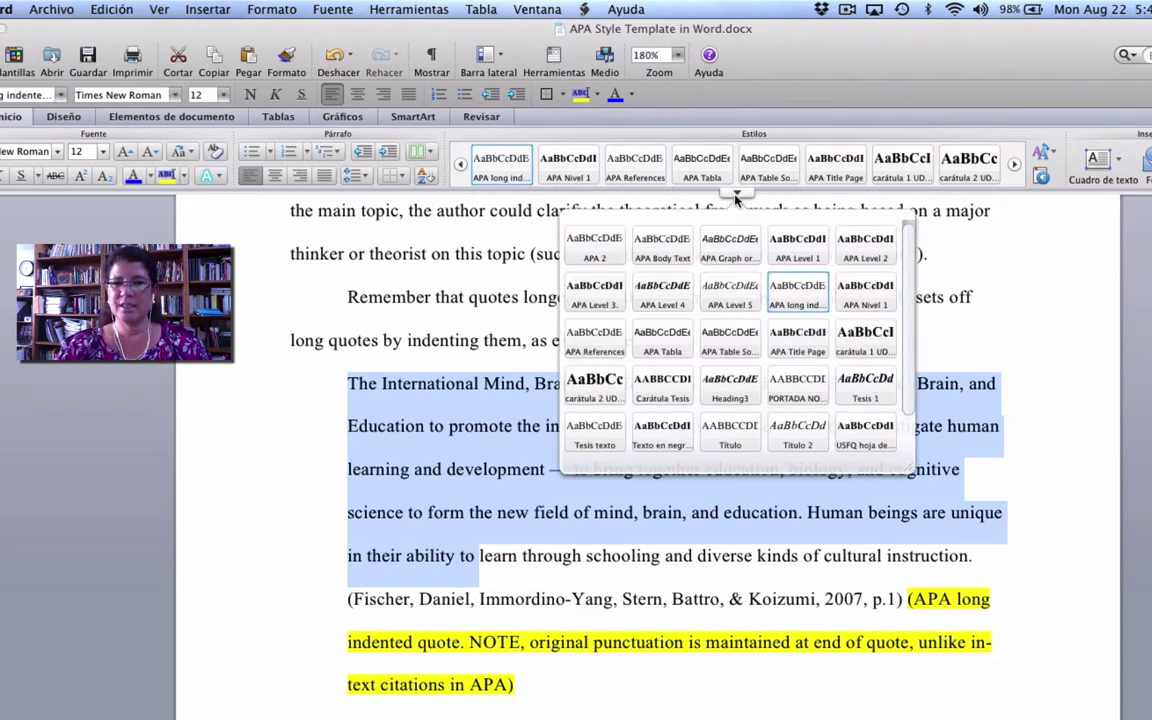
pyautogui.click(544, 426)
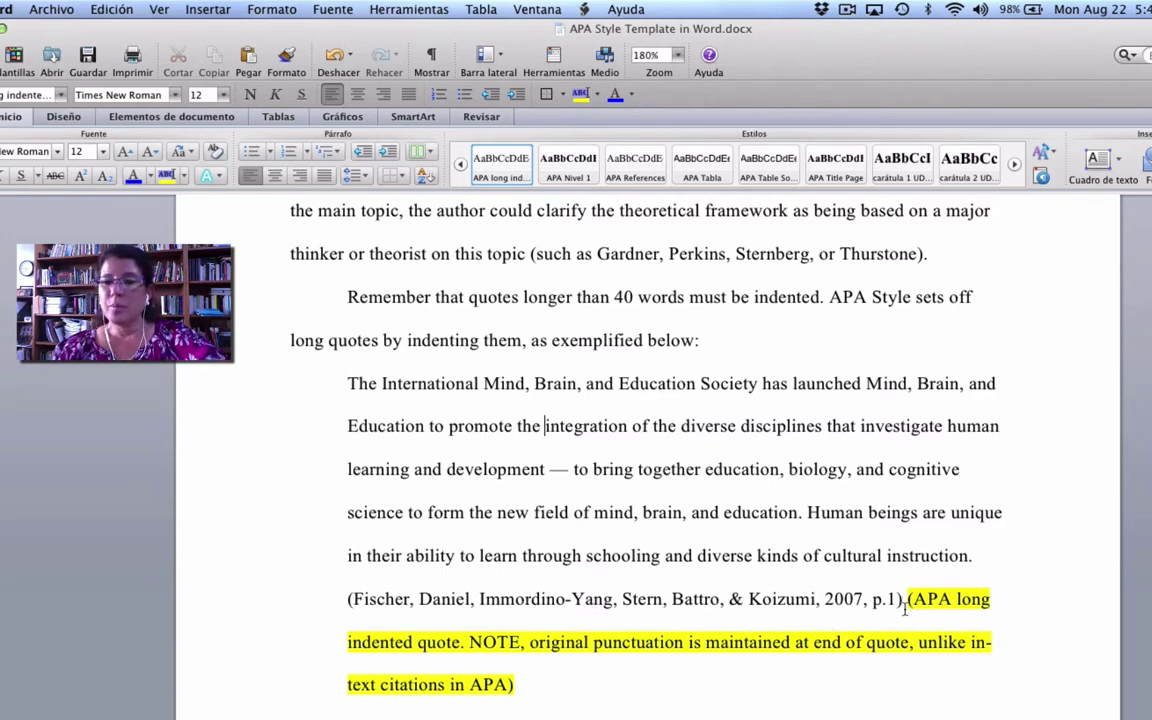
# Examine how the Analysis section formats its Figure 1 caption and the Table 1 title and table
pyautogui.scroll(-15, 862, 345)
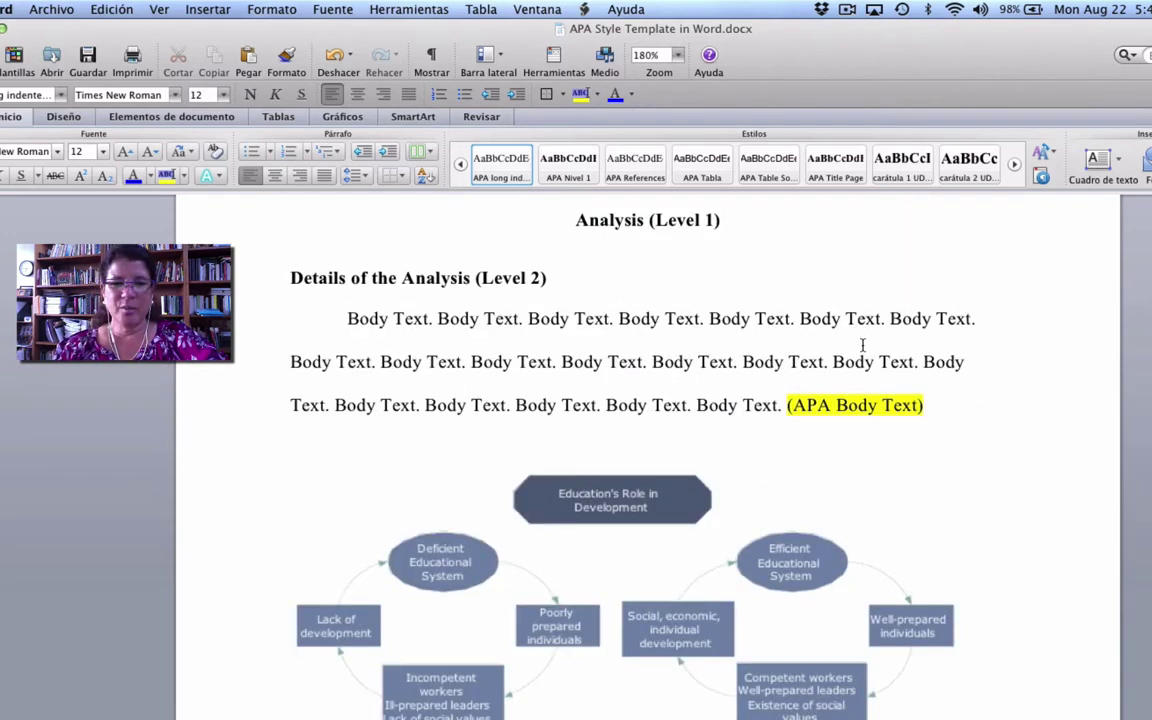
pyautogui.scroll(-15, 862, 347)
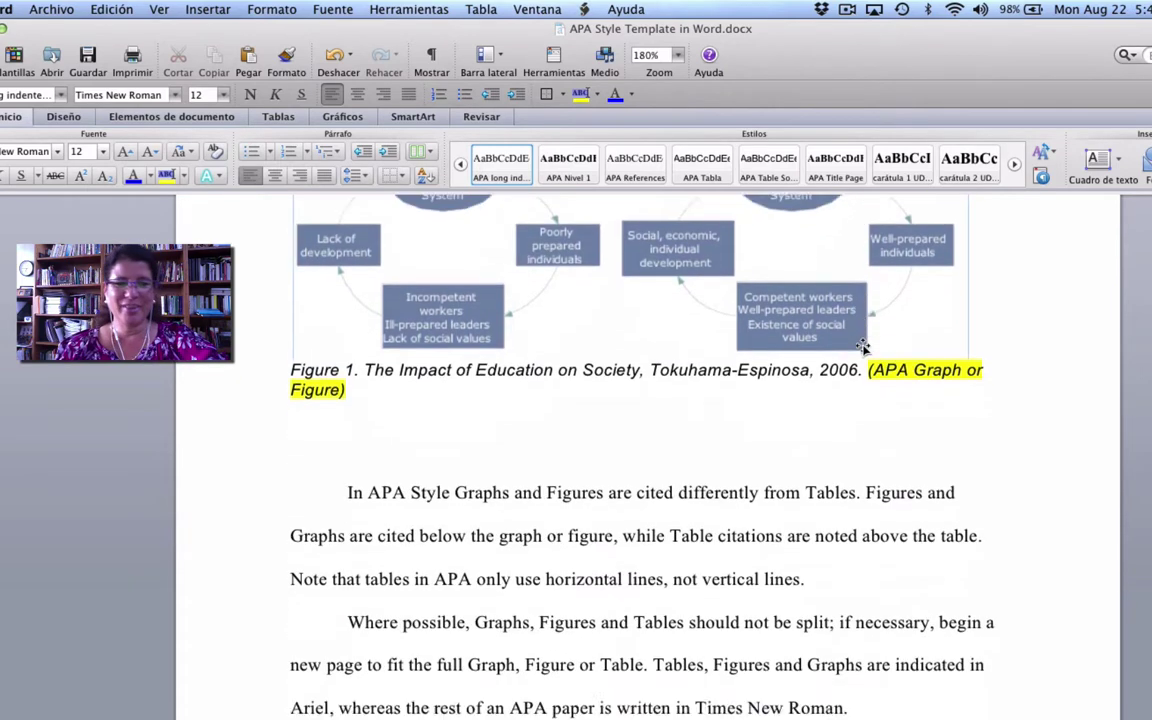
pyautogui.scroll(-5, 862, 345)
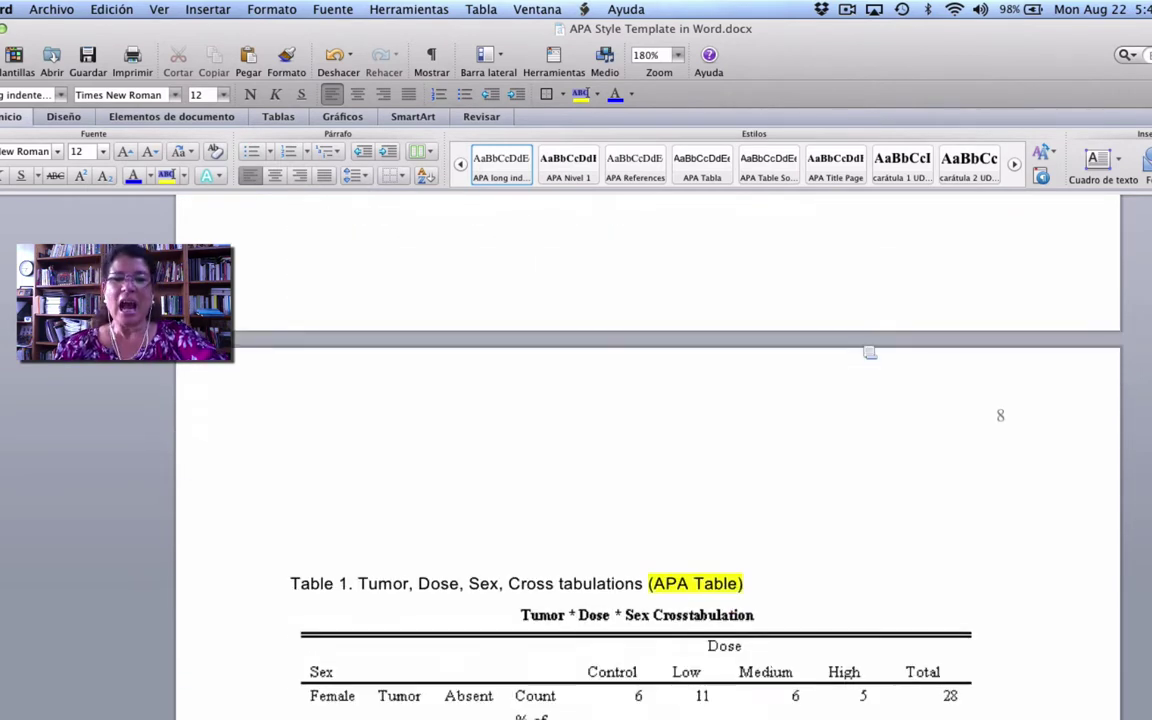
pyautogui.scroll(-12, 869, 353)
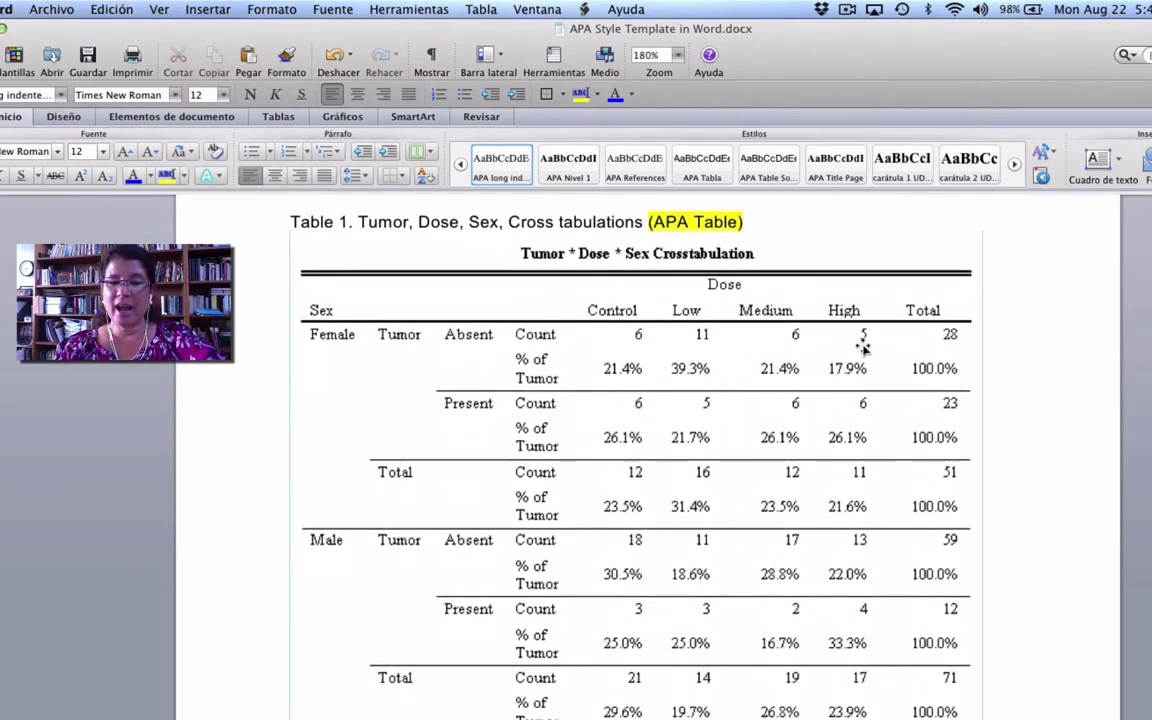
# Examine the Conclusions page, the sample entries under References, and the header levels table in Appendix A
pyautogui.scroll(-15, 862, 345)
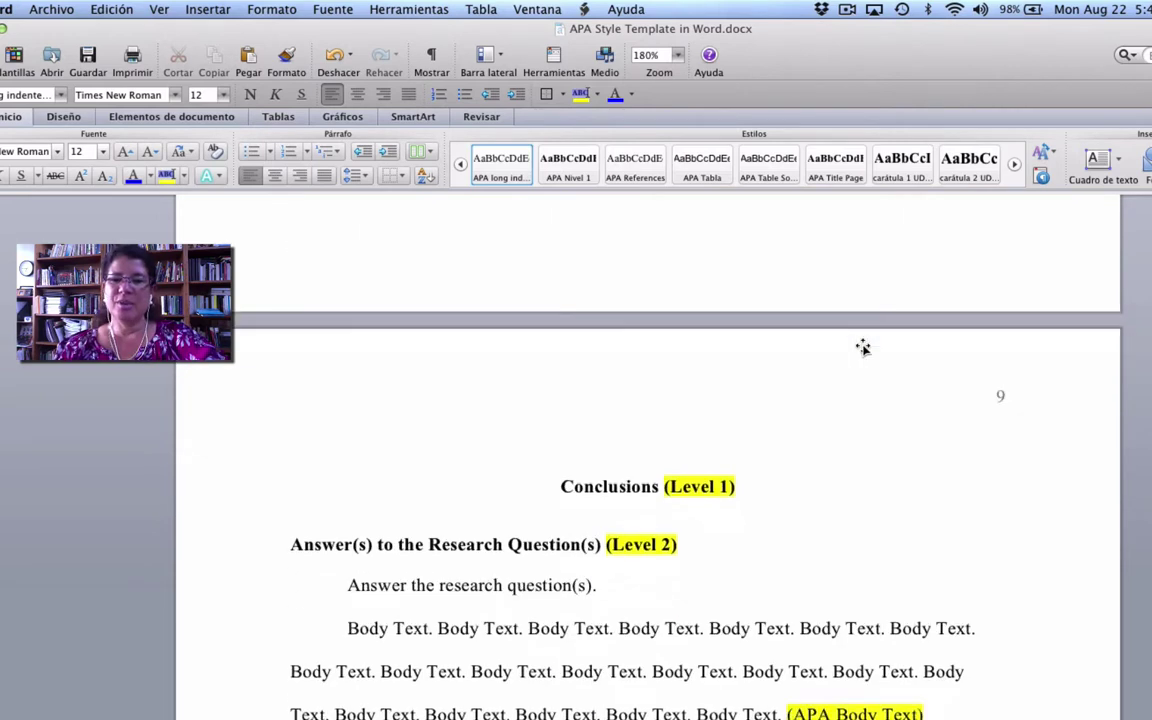
pyautogui.scroll(-15, 862, 345)
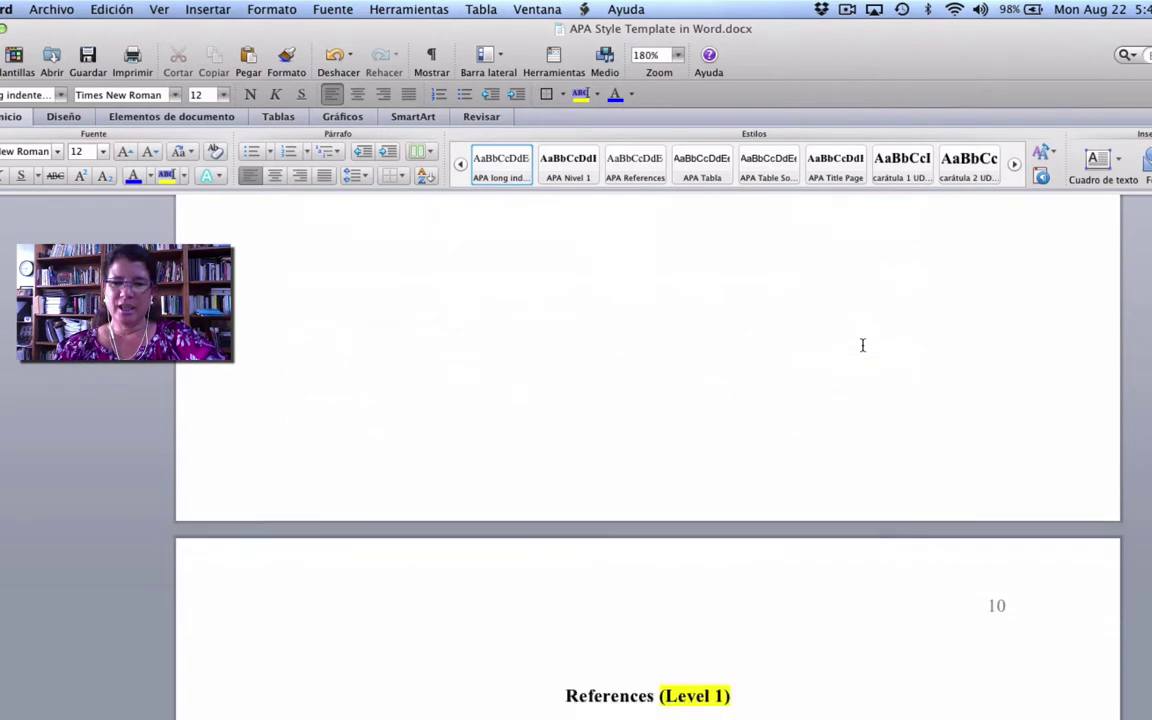
pyautogui.scroll(-5, 862, 345)
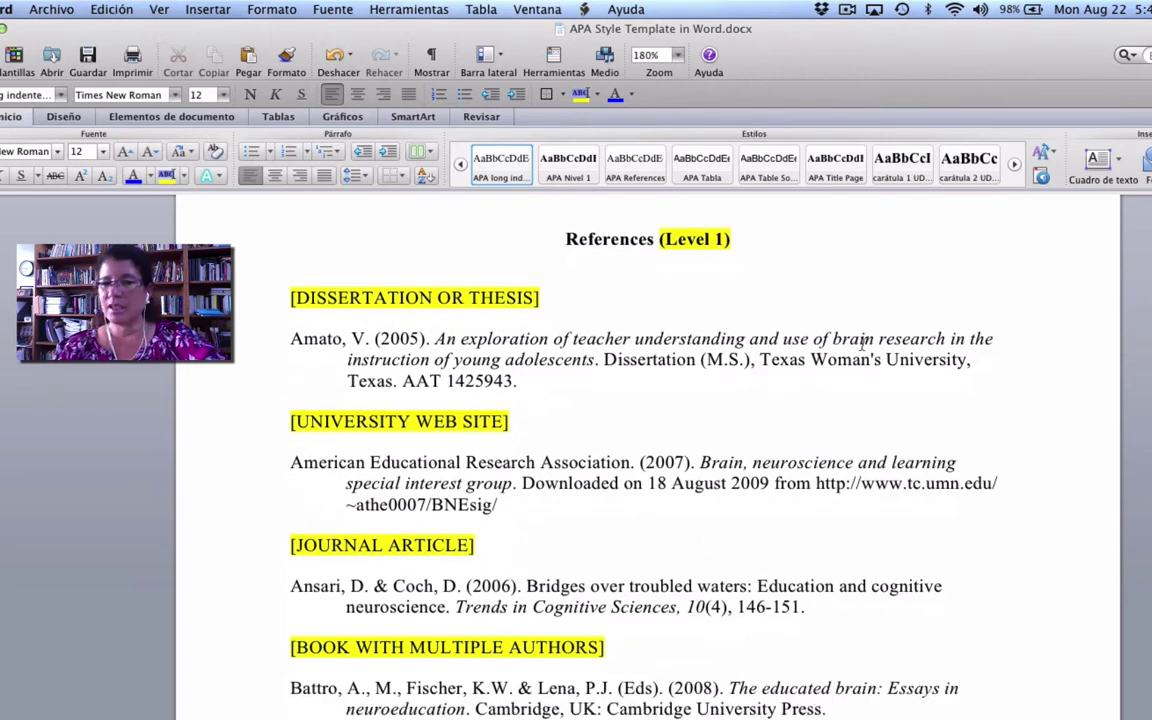
pyautogui.scroll(-20, 862, 343)
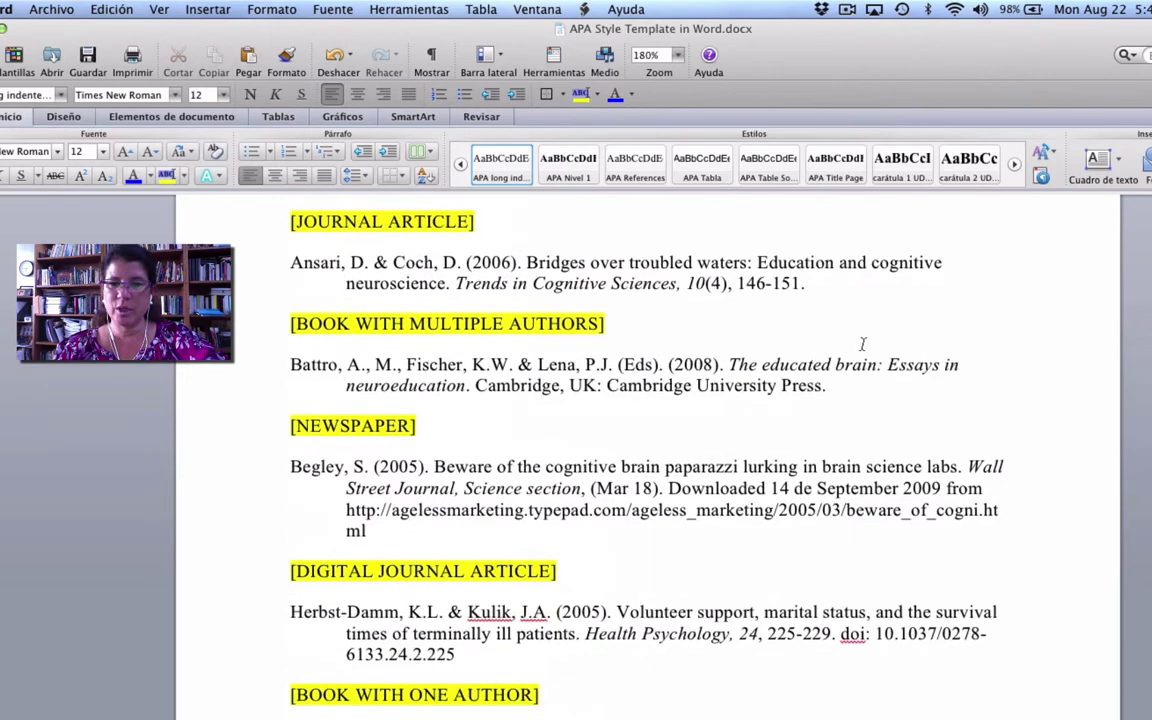
pyautogui.scroll(-20, 862, 344)
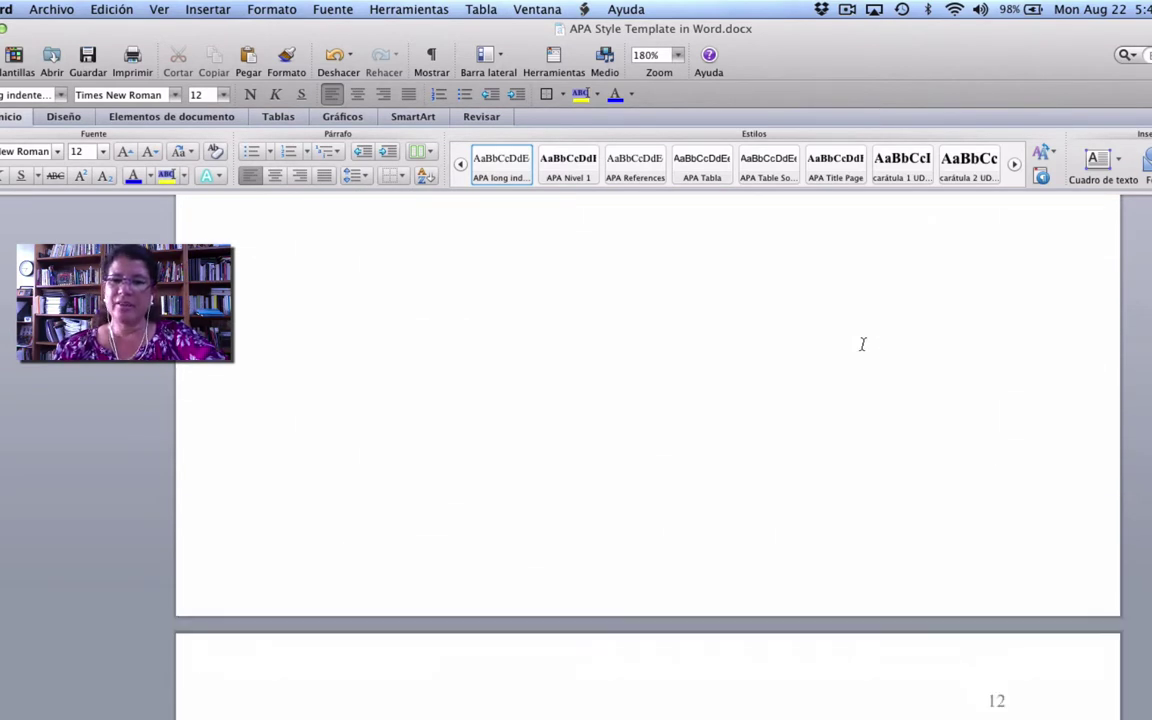
pyautogui.scroll(-7, 862, 345)
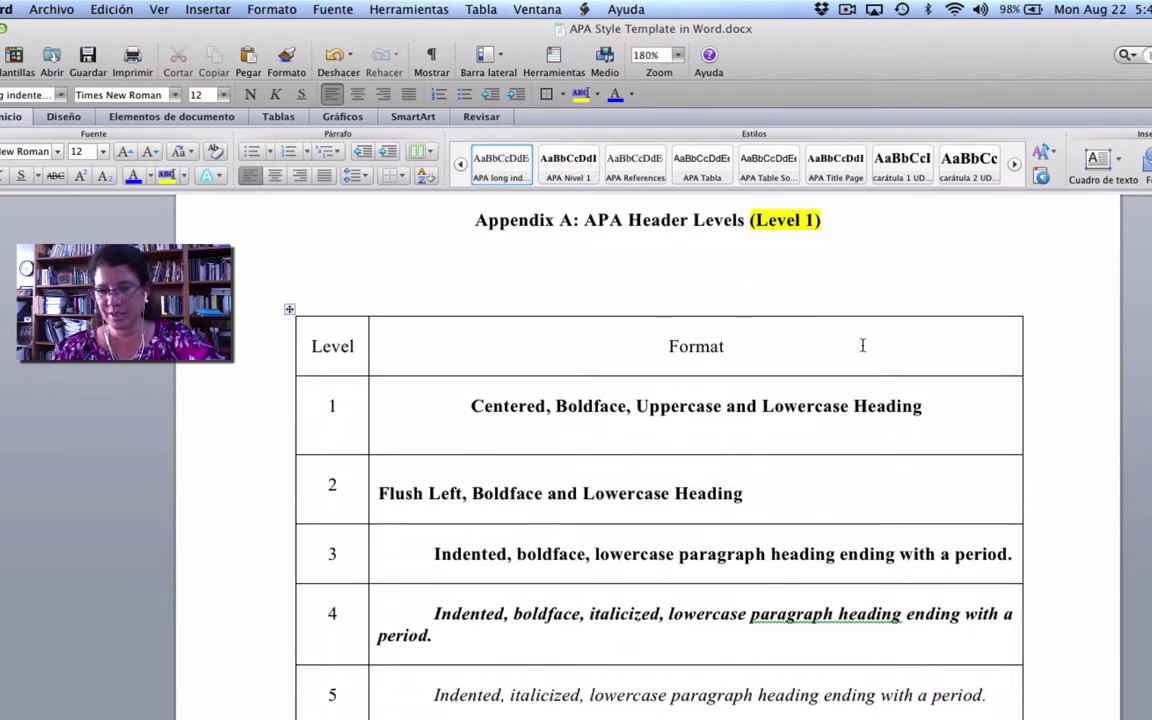
pyautogui.scroll(-20, 862, 345)
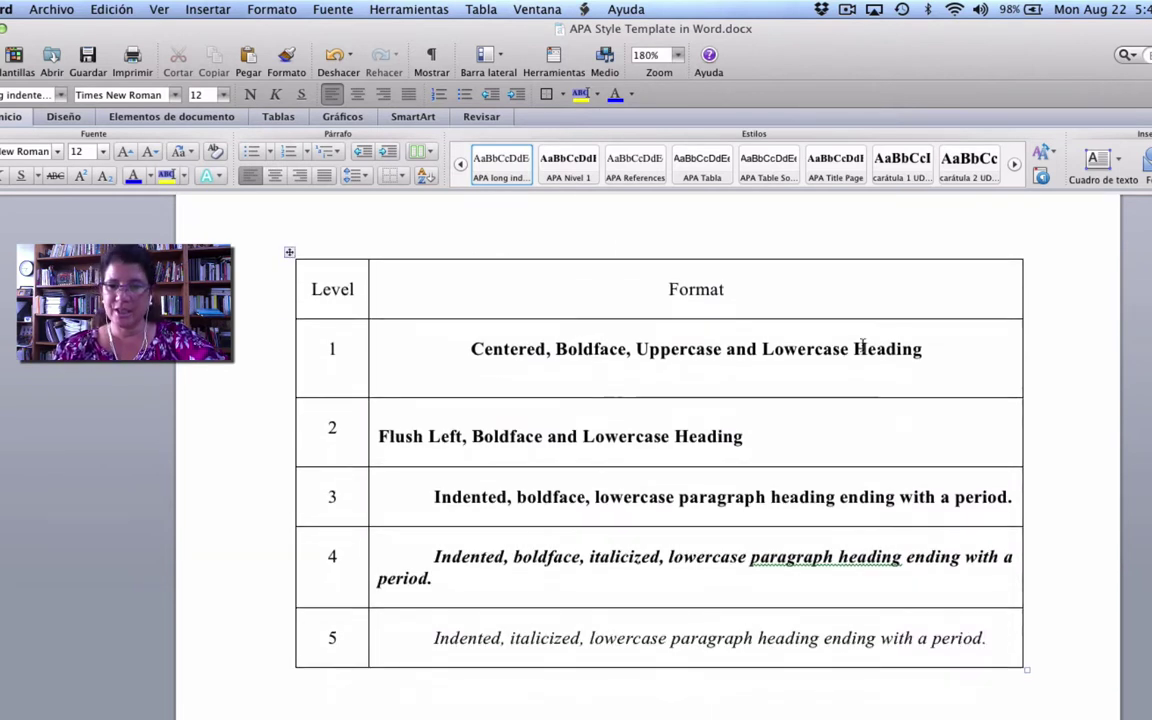
pyautogui.scroll(20, 862, 344)
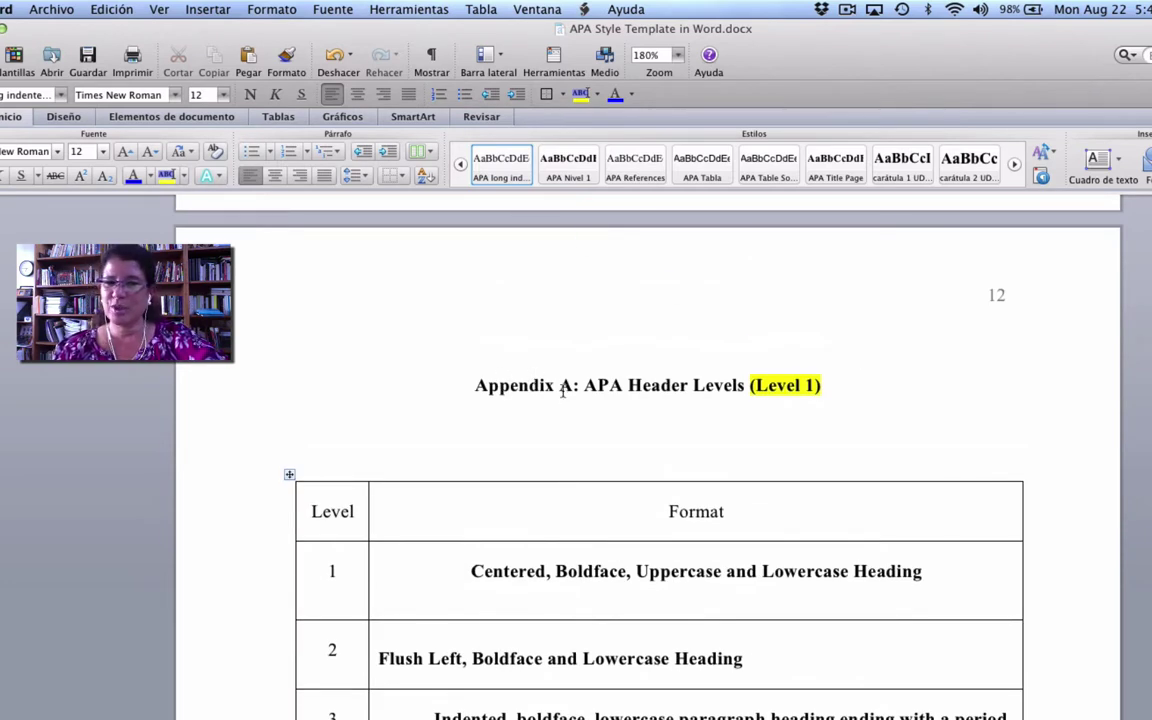
# Delete all the entries under the TABLE OF CONTENTS heading on page 2, keeping the heading and the note
pyautogui.click(846, 9)
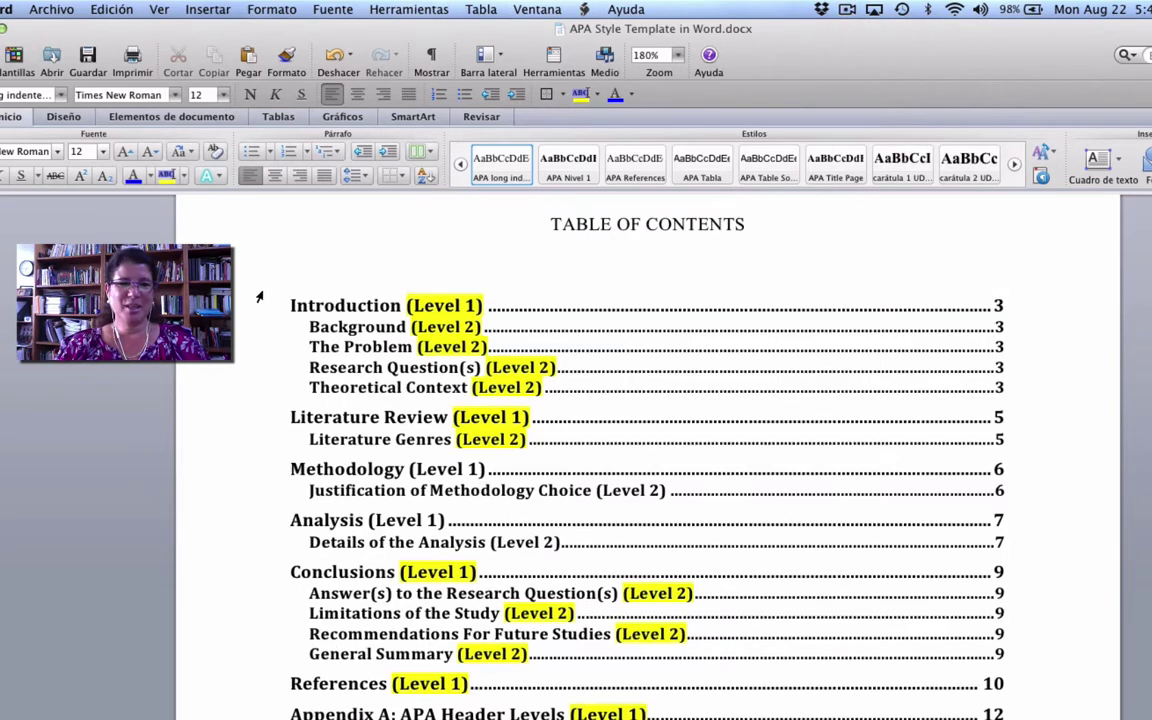
pyautogui.moveTo(288, 305); pyautogui.dragTo(1020, 632)
pyautogui.press('BackSpace')
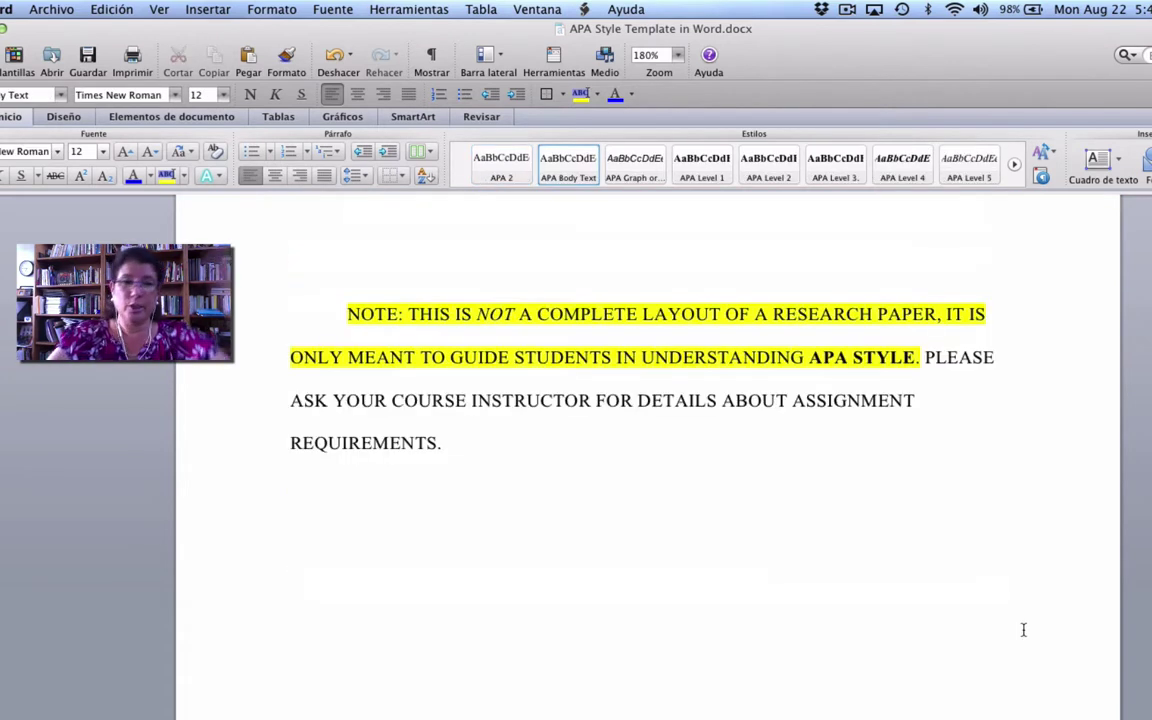
pyautogui.scroll(5, 607, 420)
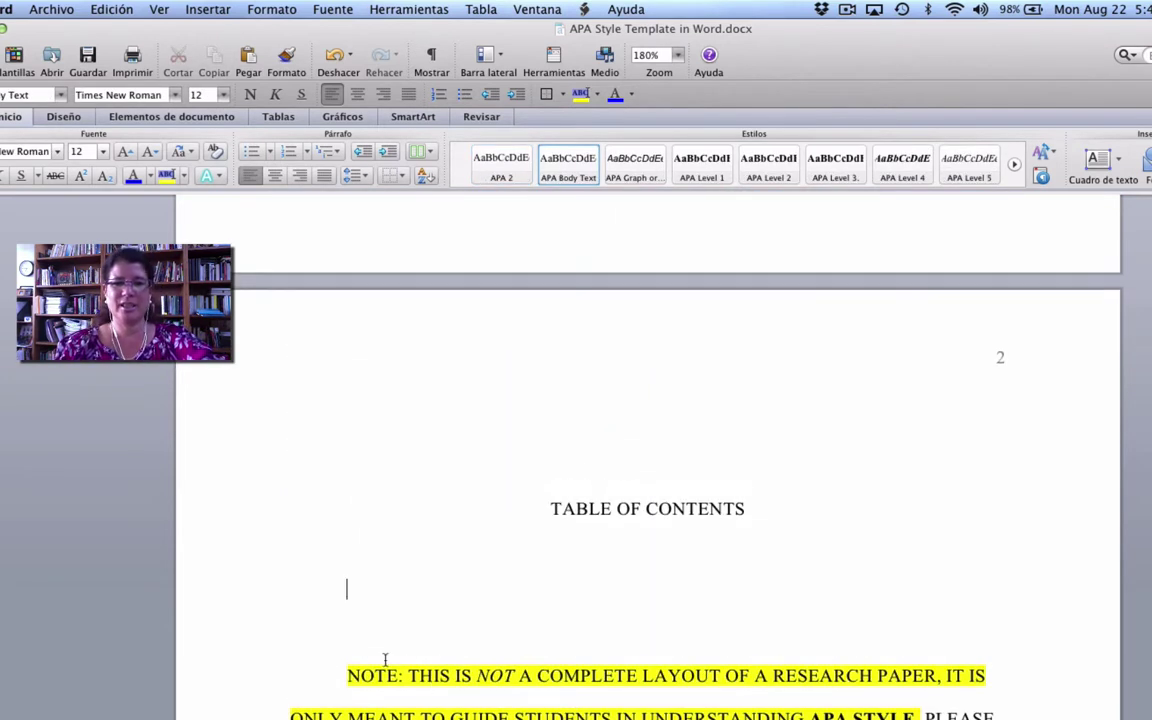
# Insert a page break below the TABLE OF CONTENTS heading, ahead of the note about the research paper layout
pyautogui.click(207, 10)
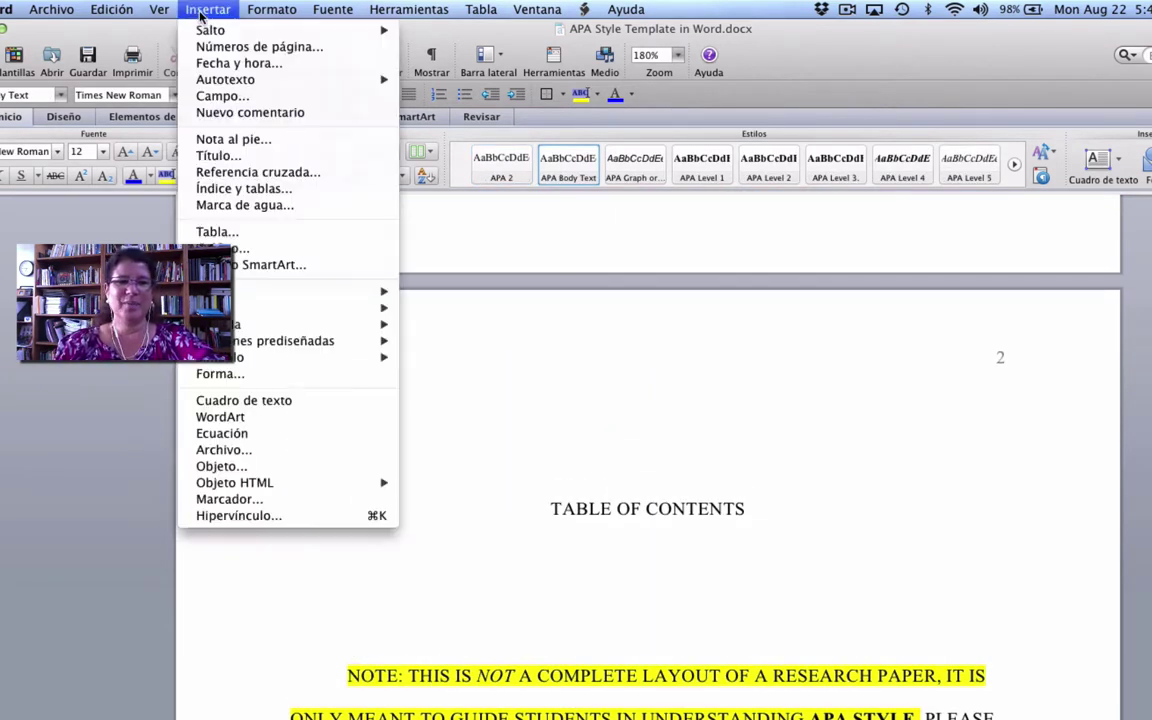
pyautogui.moveTo(190, 30)
pyautogui.click(462, 35)
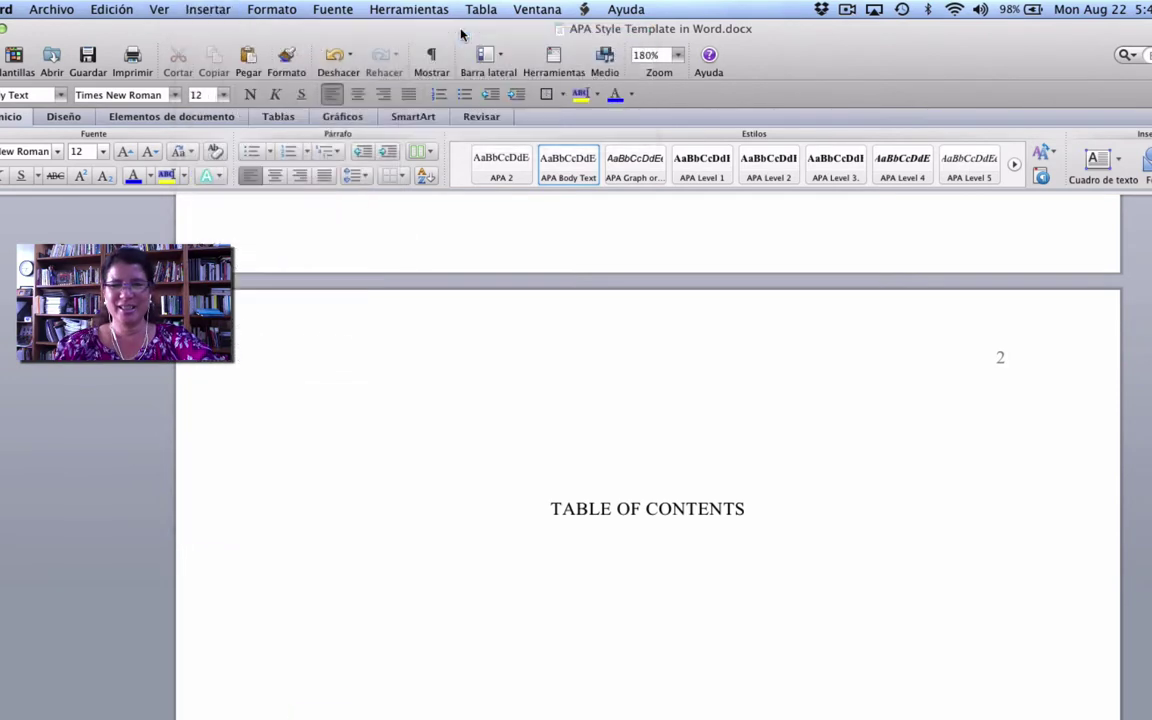
# Insert a table of contents in the Clásico format under the heading, mapping APA Level 1 to level 1 and APA Level 2 to level 2
pyautogui.scroll(-5, 490, 392)
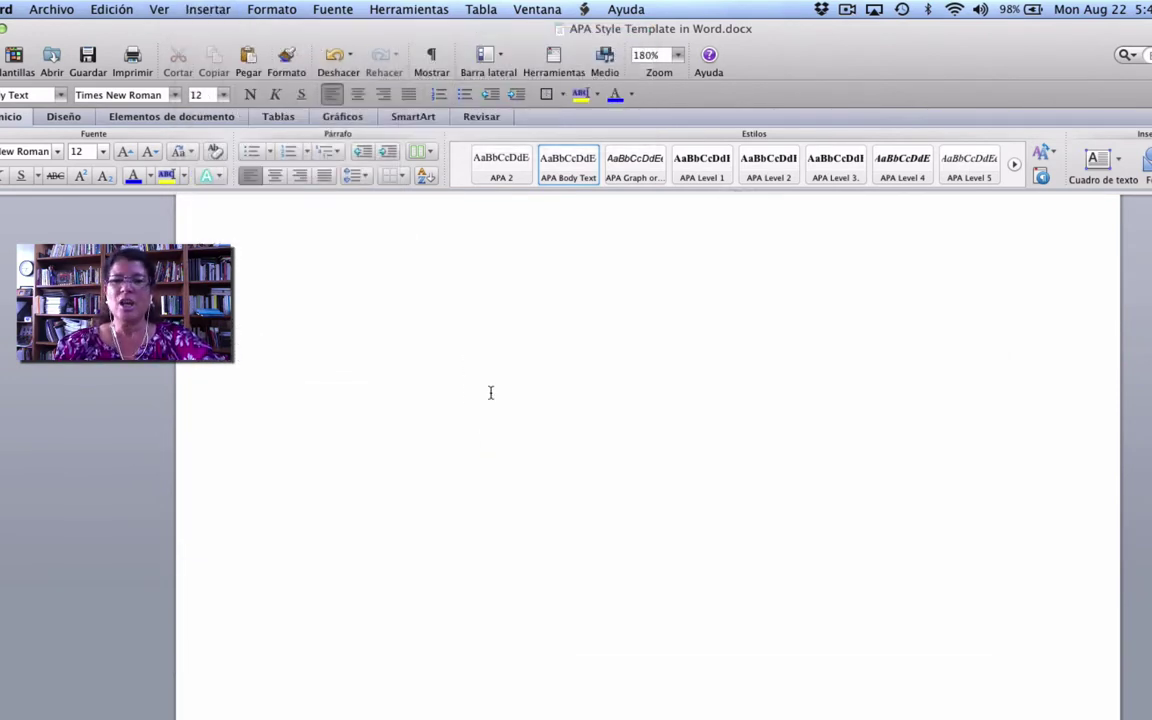
pyautogui.write('TABLE OF CONTENTS')
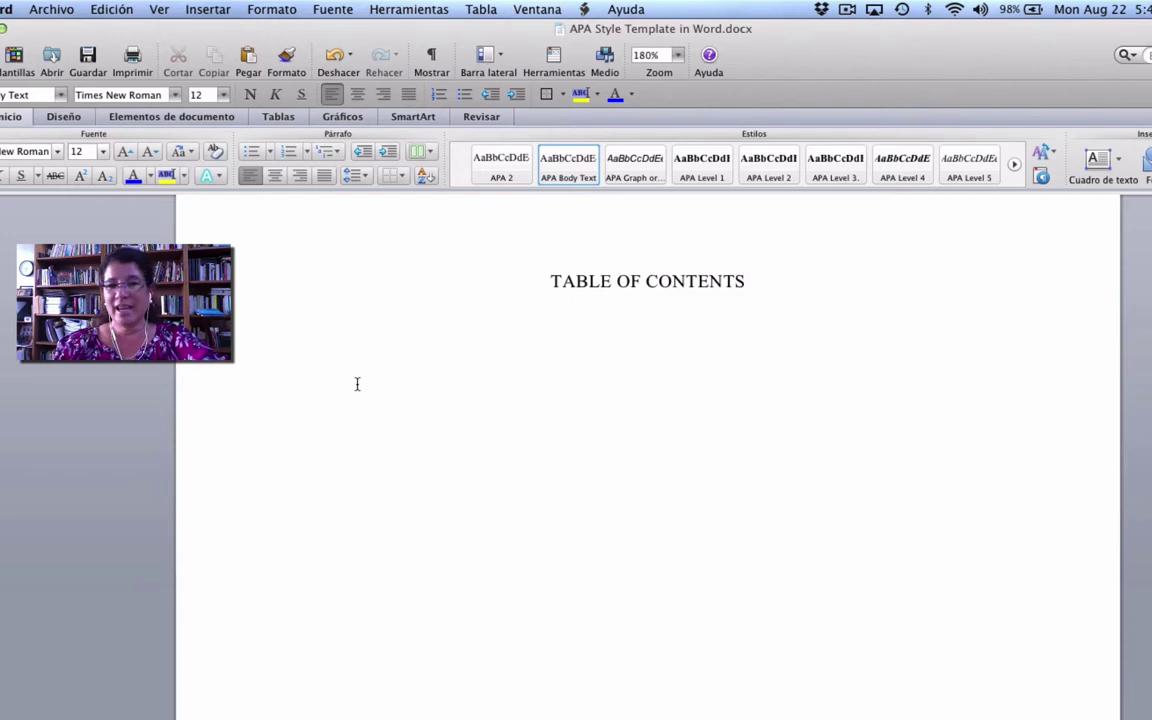
pyautogui.click(193, 11)
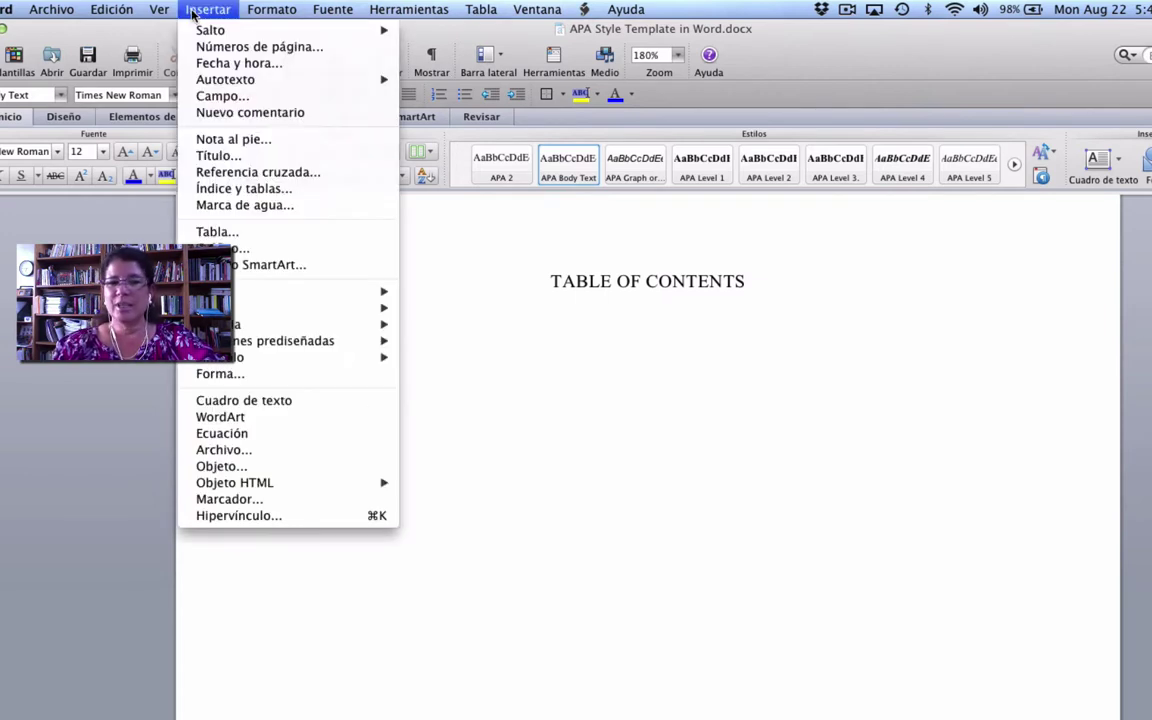
pyautogui.click(224, 188)
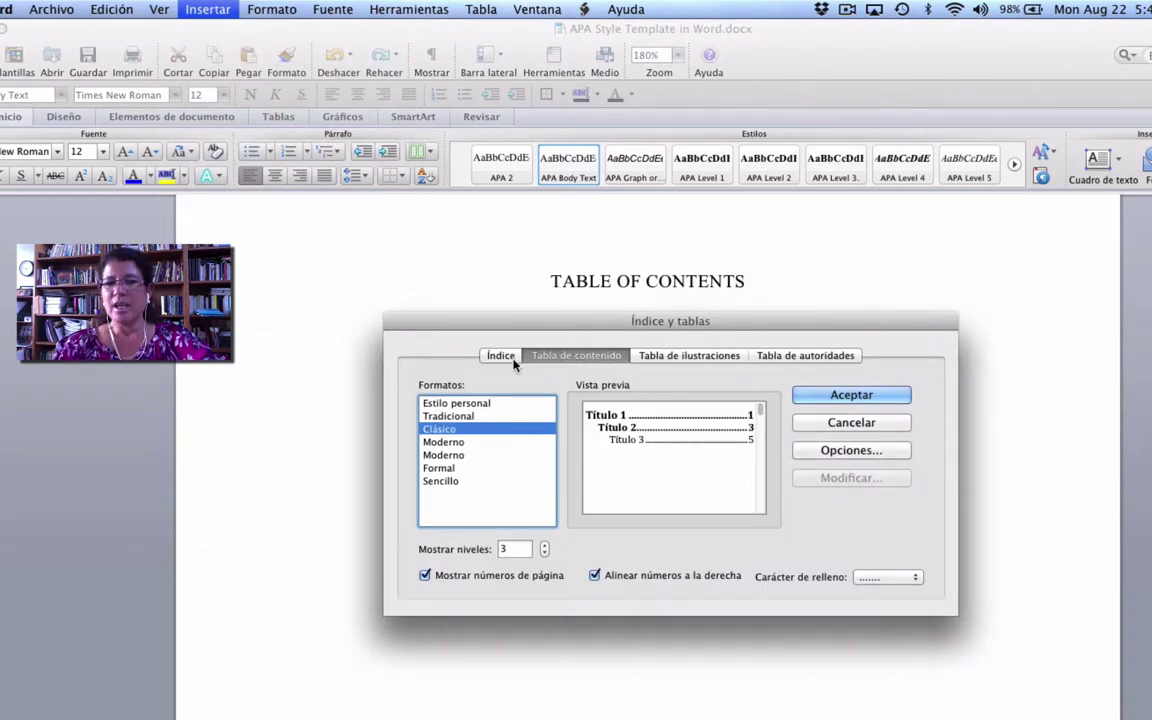
pyautogui.click(848, 452)
pyautogui.click(734, 470)
pyautogui.write('1')
pyautogui.click(741, 505)
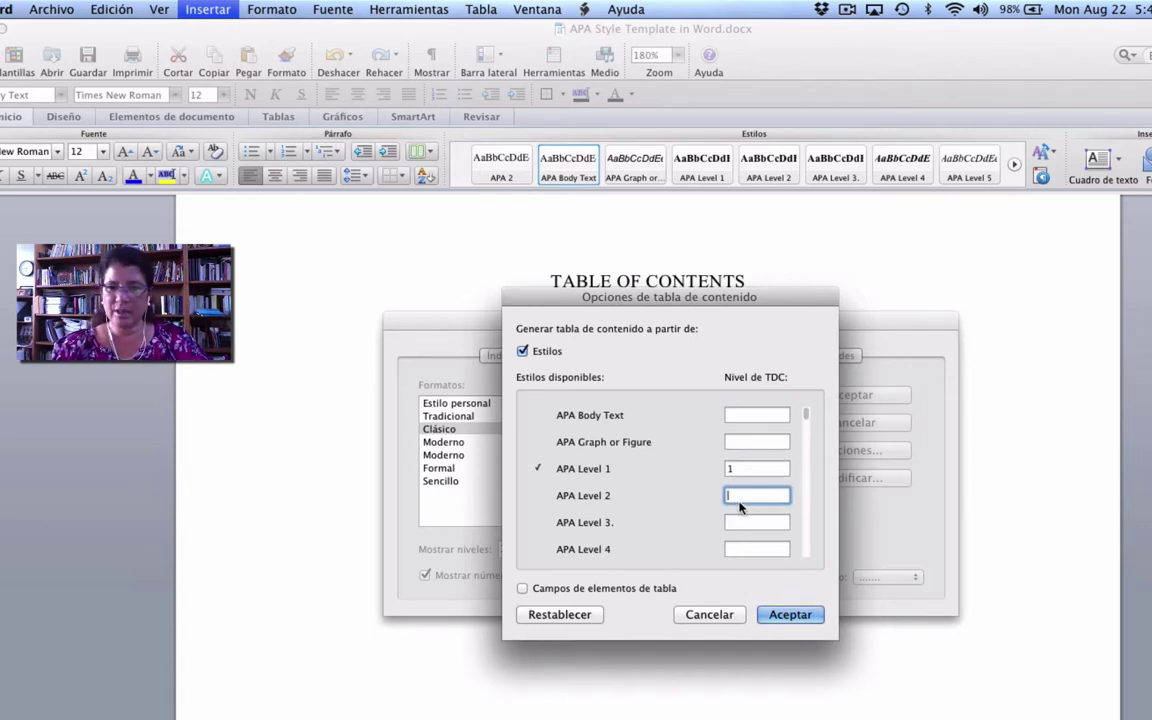
pyautogui.write('2')
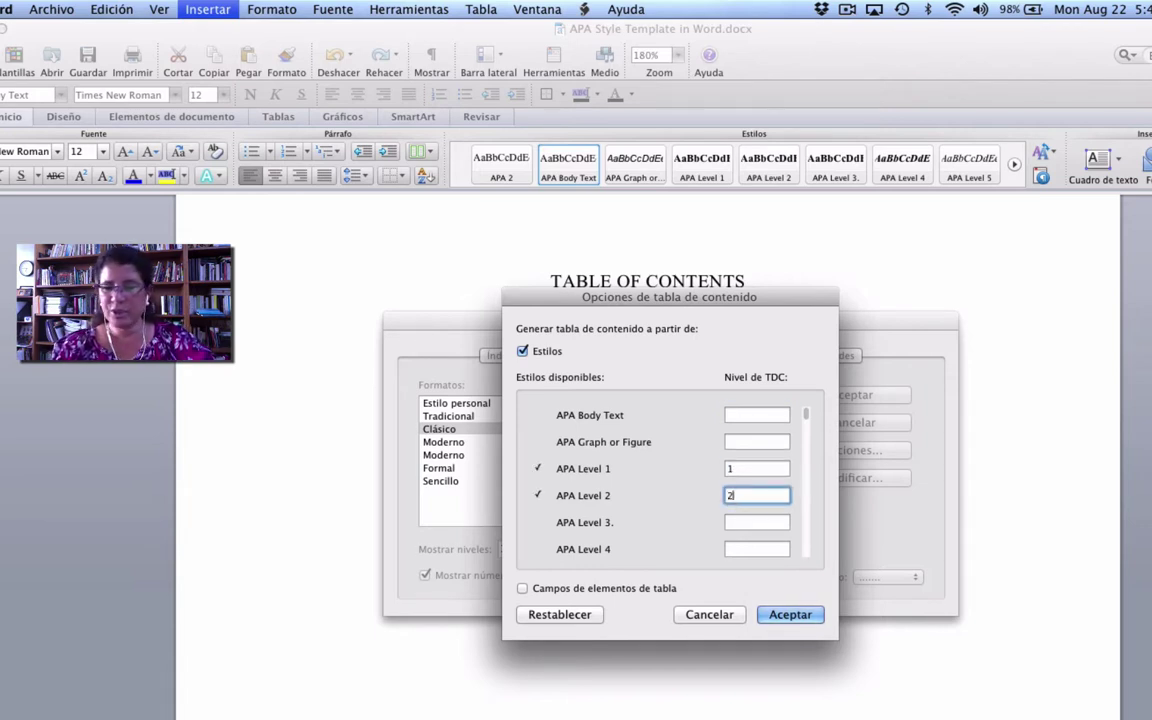
pyautogui.click(788, 616)
pyautogui.click(818, 392)
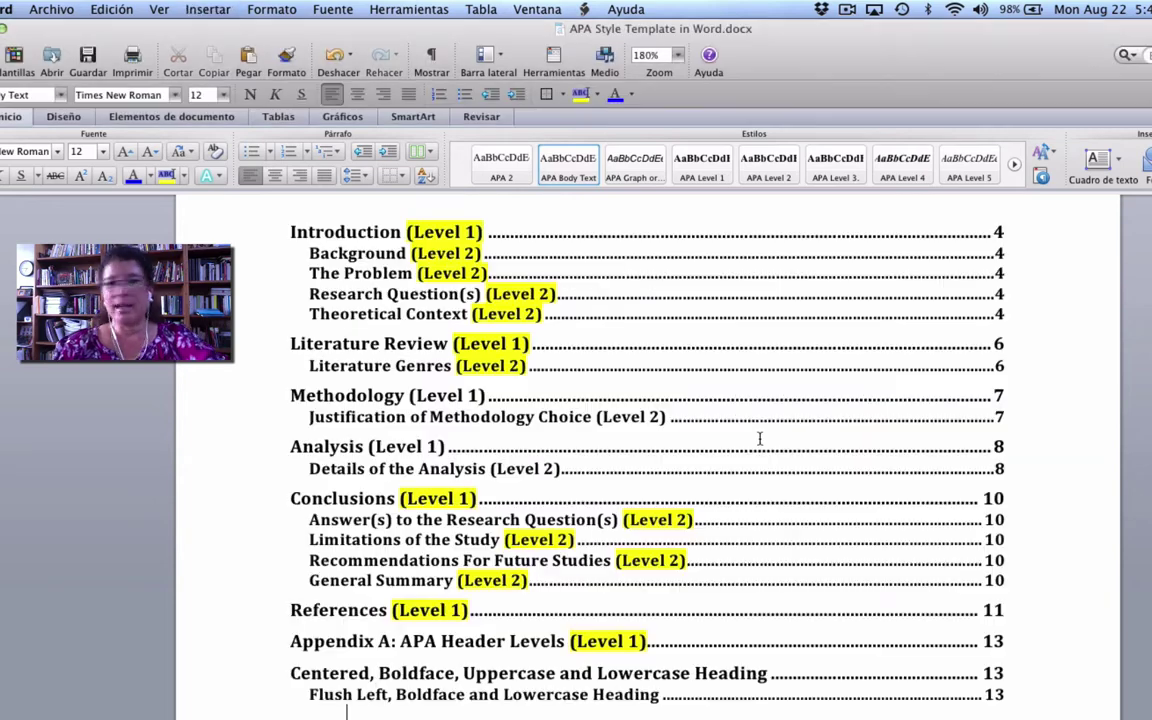
# Update the table of contents under the TABLE OF CONTENTS heading, refreshing only its page numbers
pyautogui.scroll(5, 818, 441)
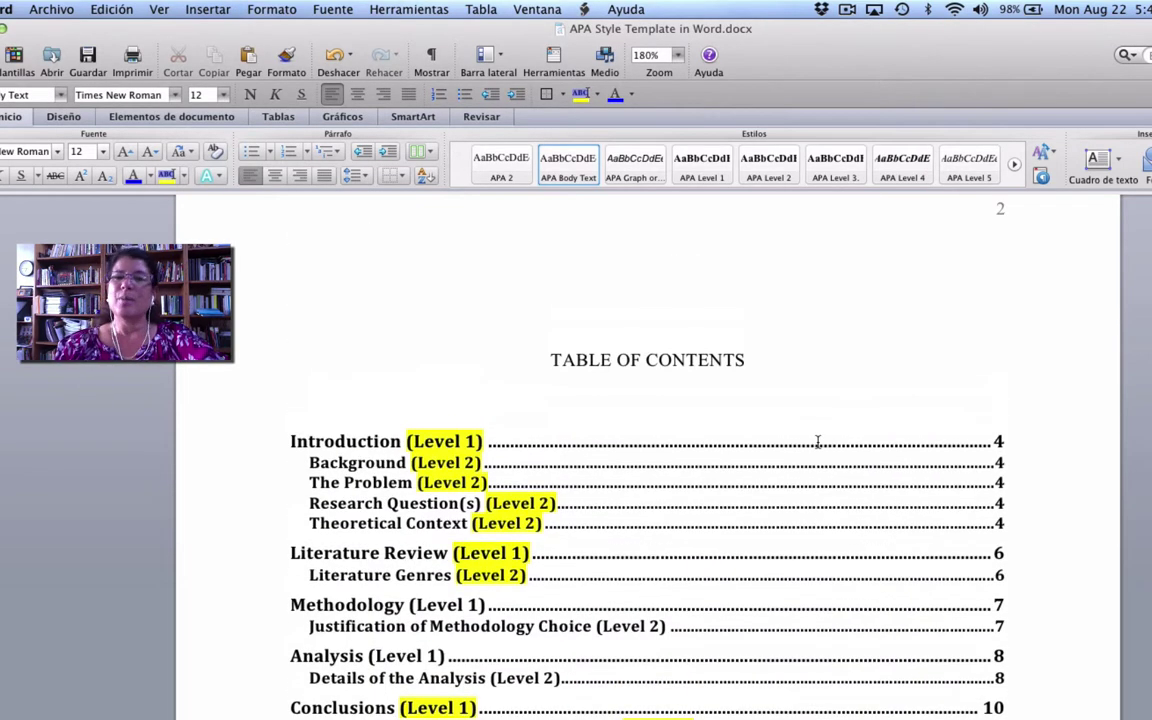
pyautogui.scroll(-3, 818, 441)
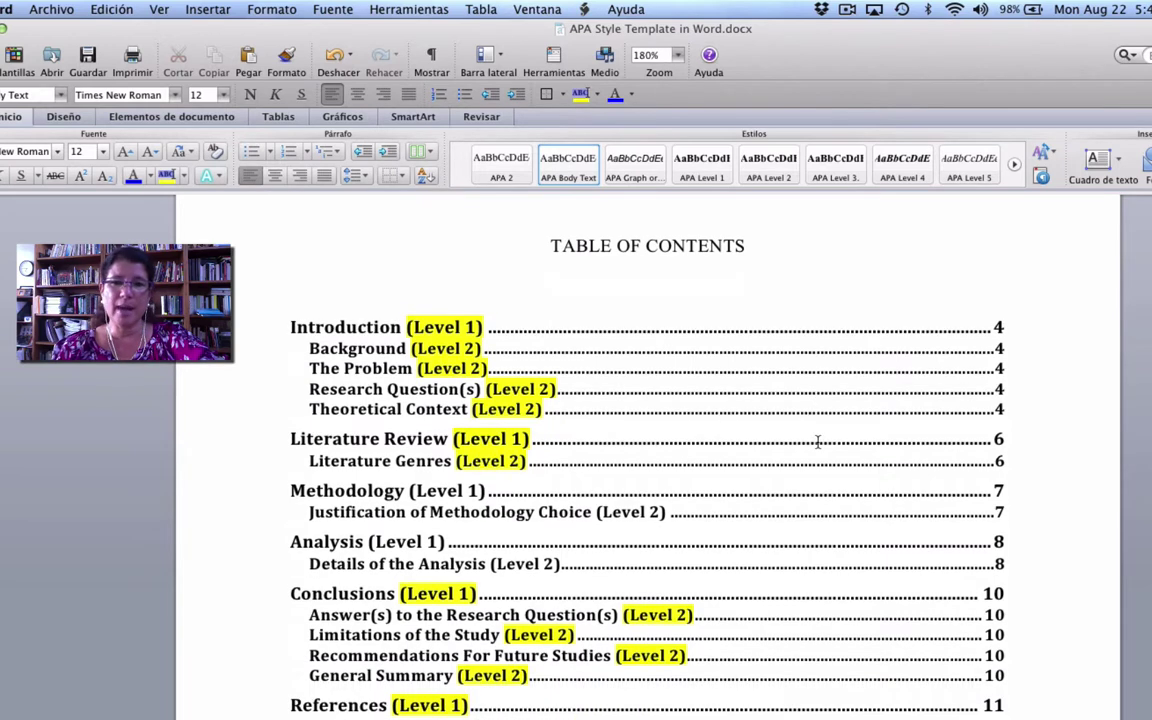
pyautogui.scroll(-3, 818, 441)
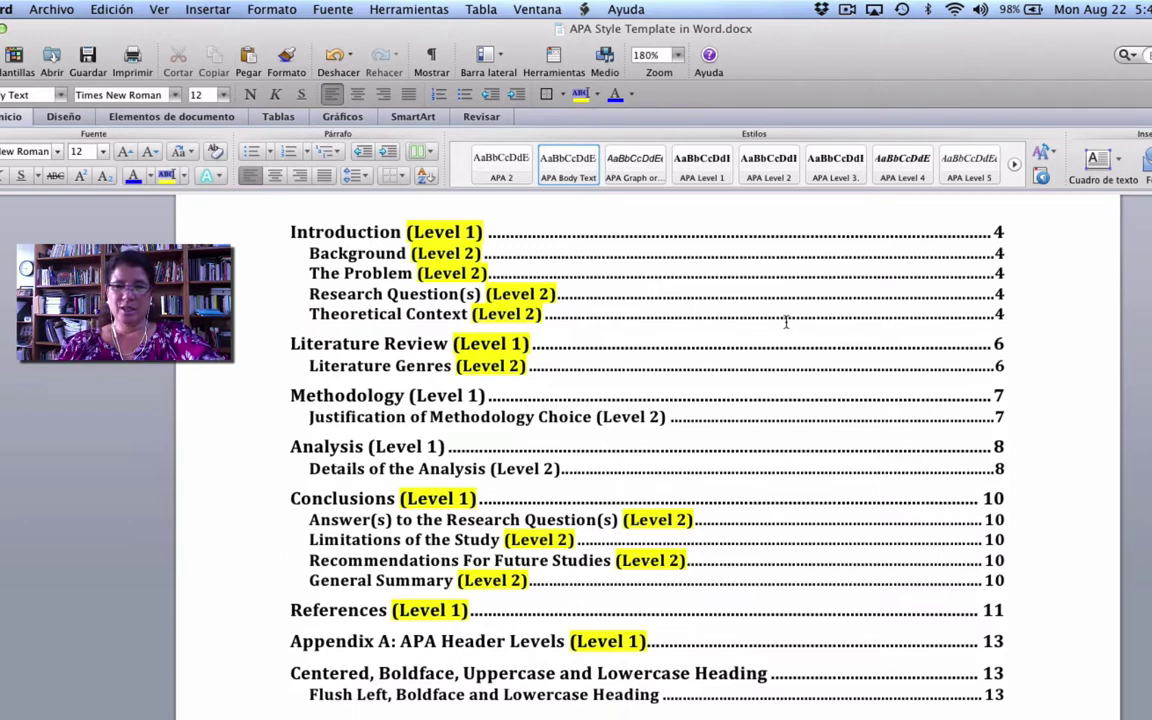
pyautogui.scroll(-7, 683, 388)
pyautogui.scroll(8, 685, 388)
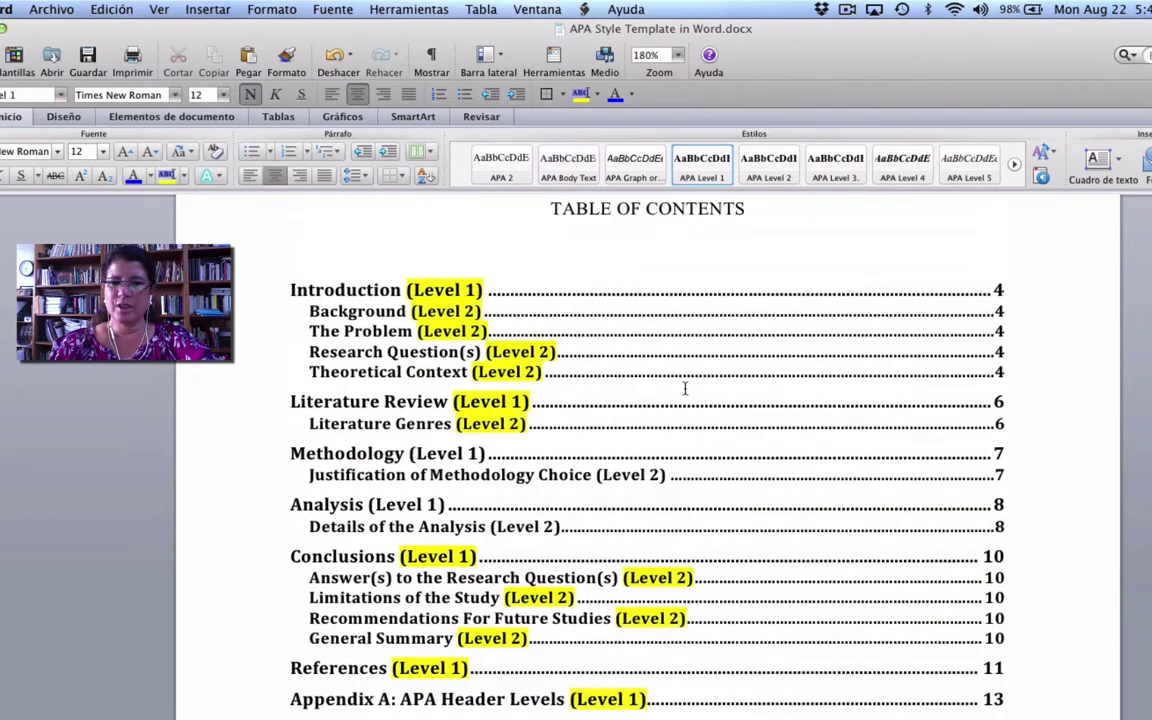
pyautogui.click(631, 398)
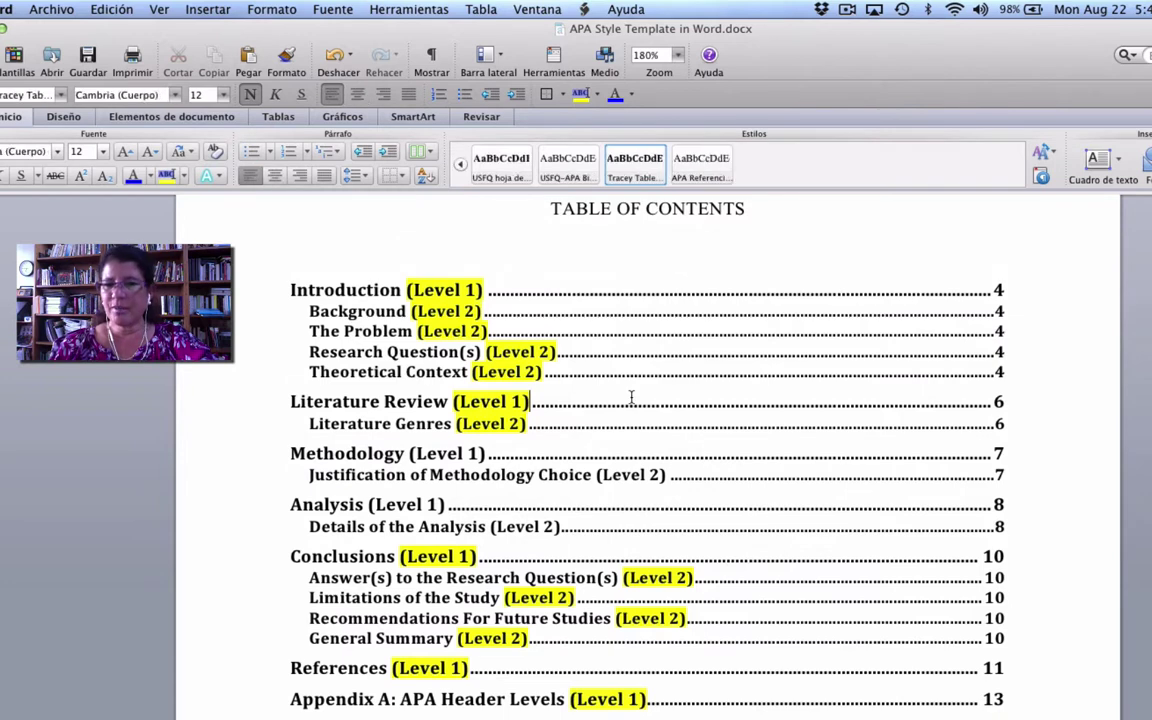
pyautogui.rightClick(631, 400)
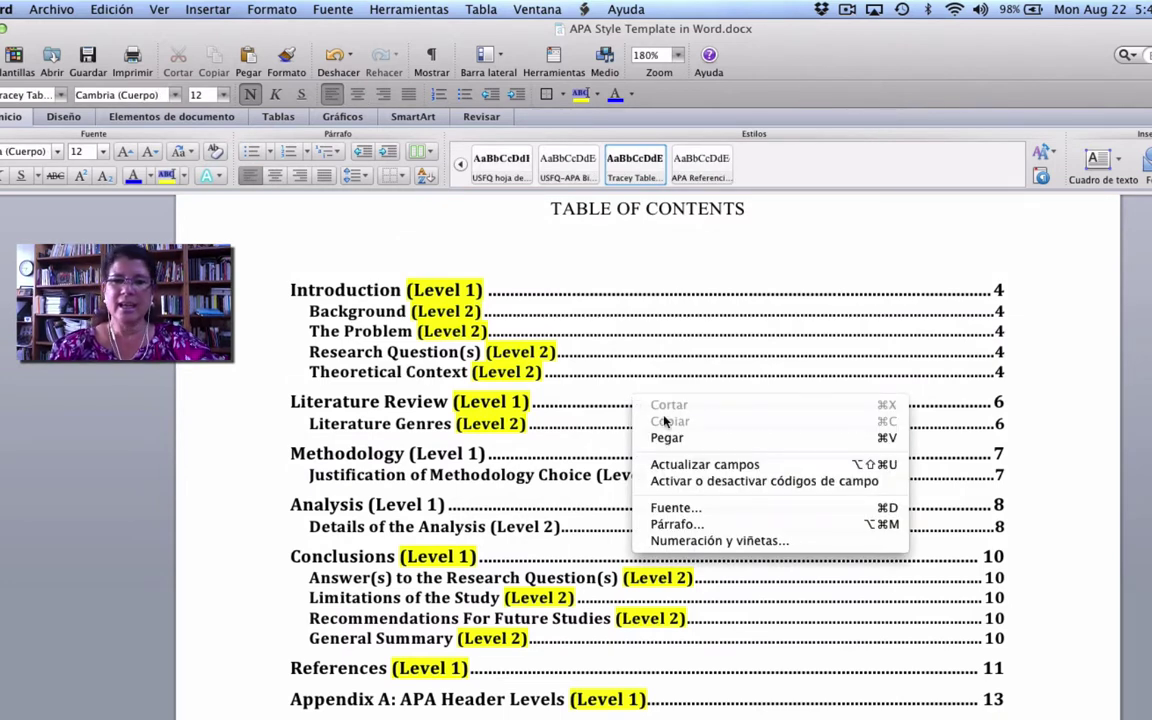
pyautogui.click(694, 465)
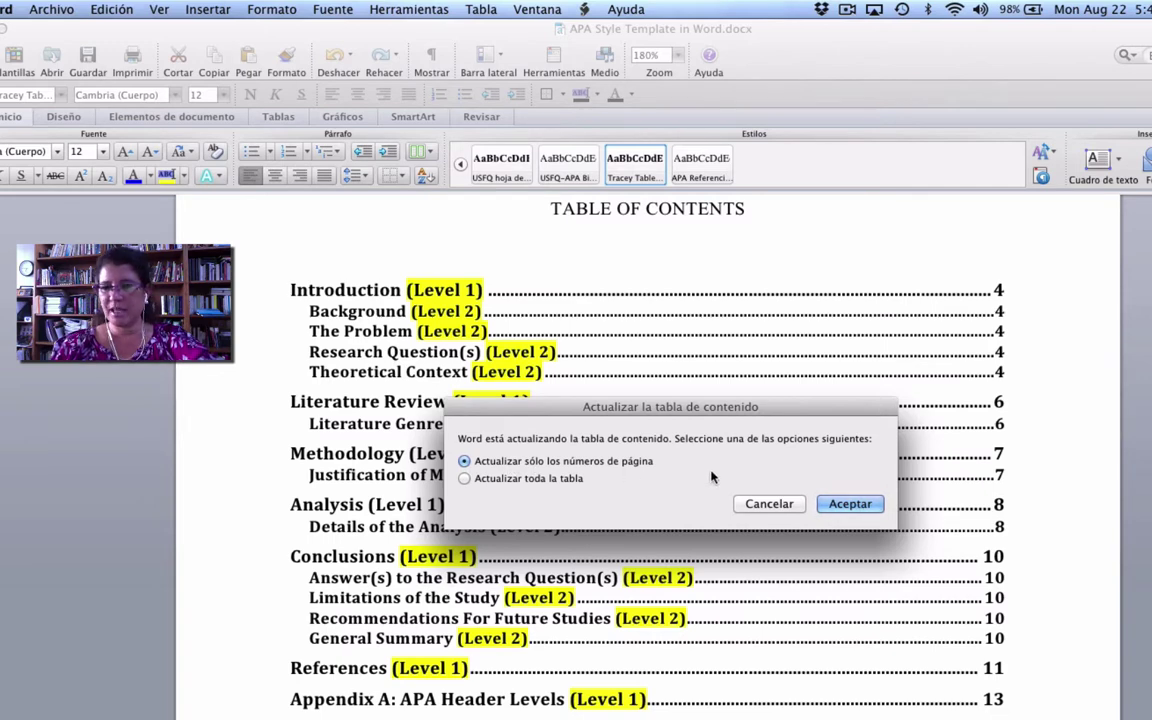
pyautogui.click(850, 504)
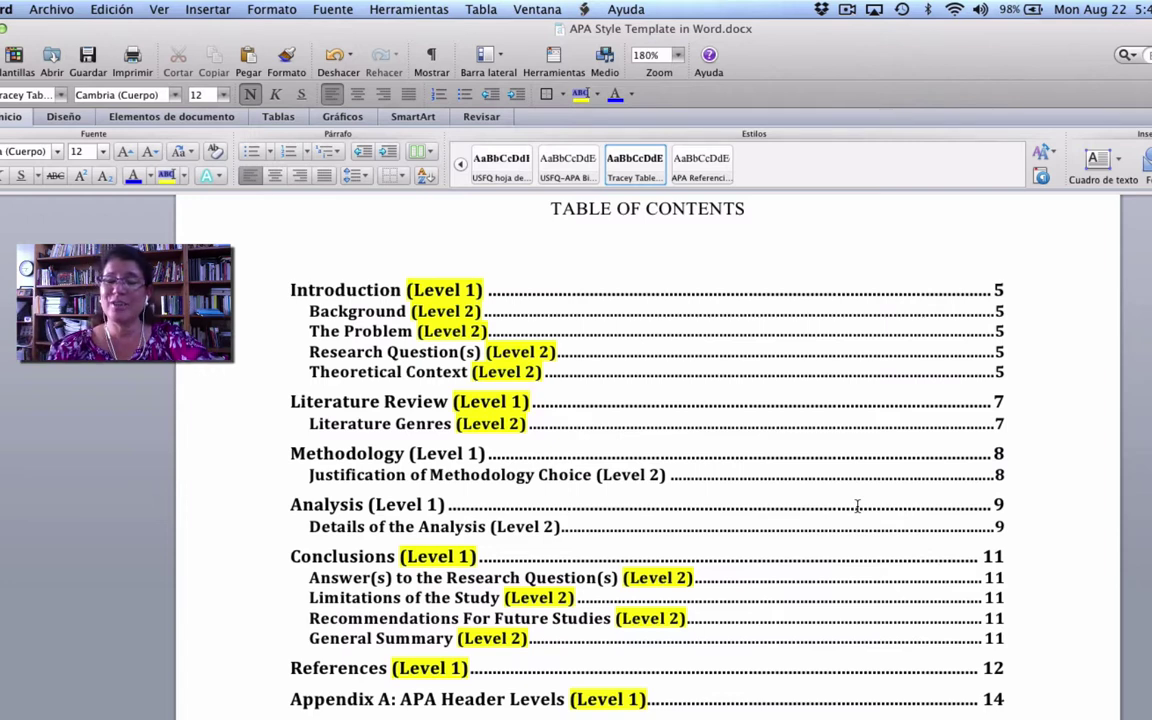
# In Documento1, sort the whole reference list alphabetically by paragraphs as text, in ascending order and without a header
pyautogui.click(821, 9)
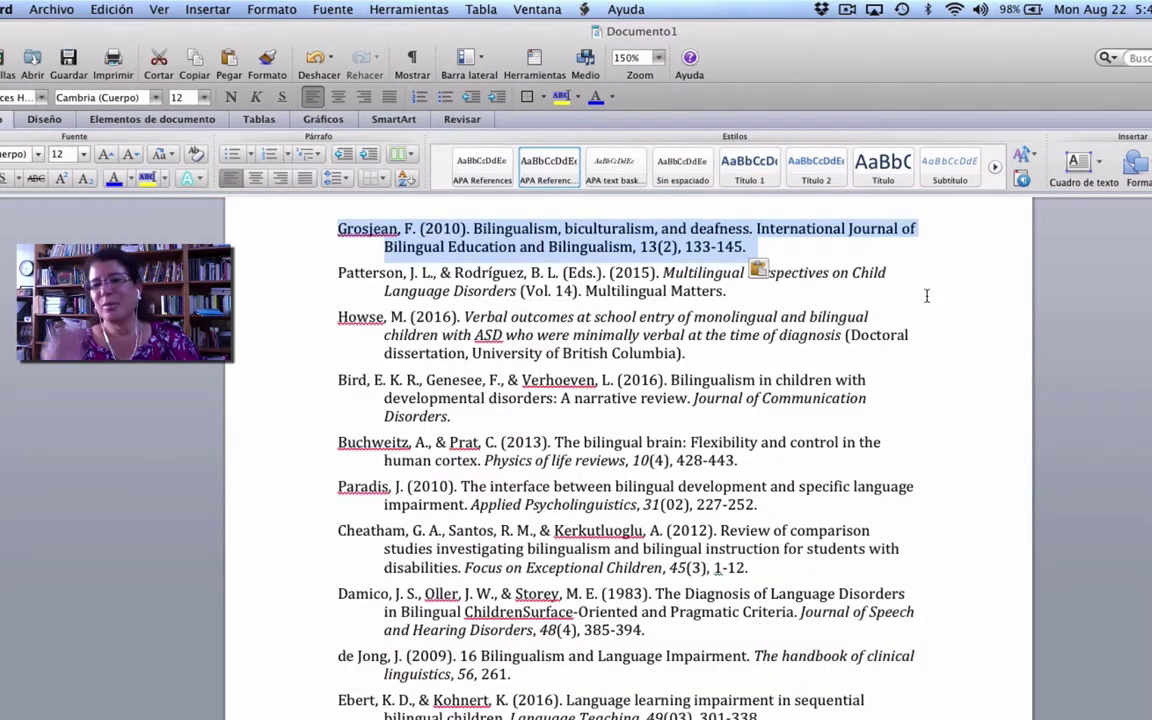
pyautogui.click(926, 296)
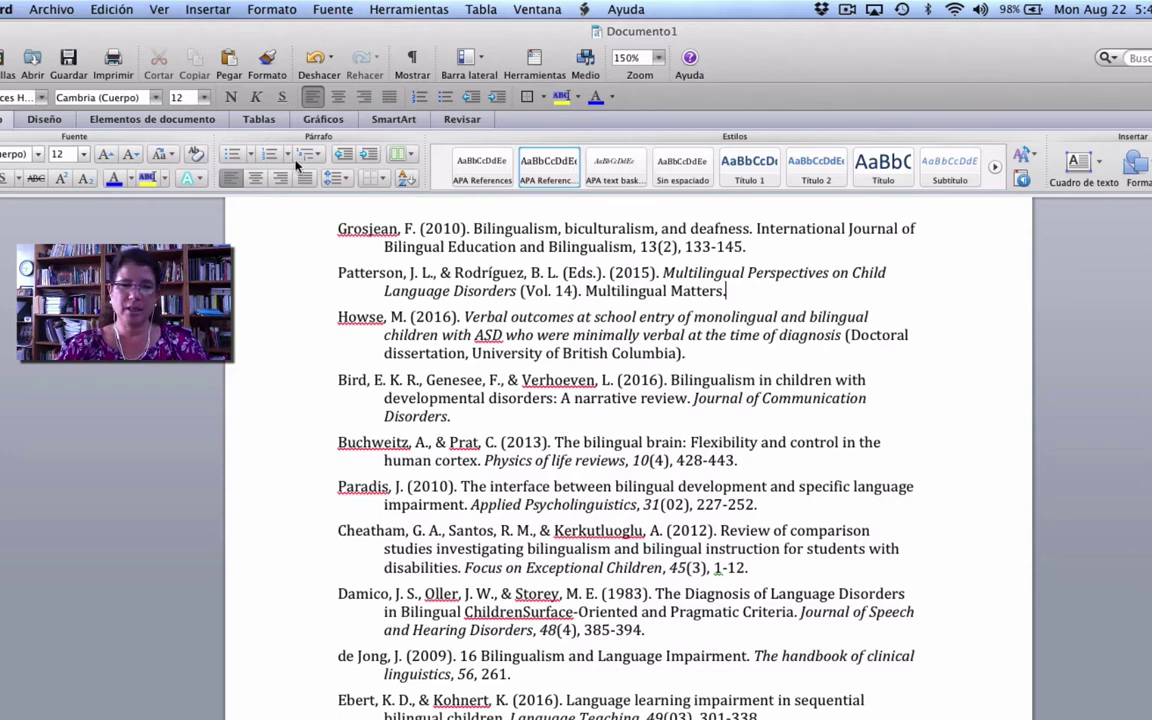
pyautogui.tripleClick(329, 228)
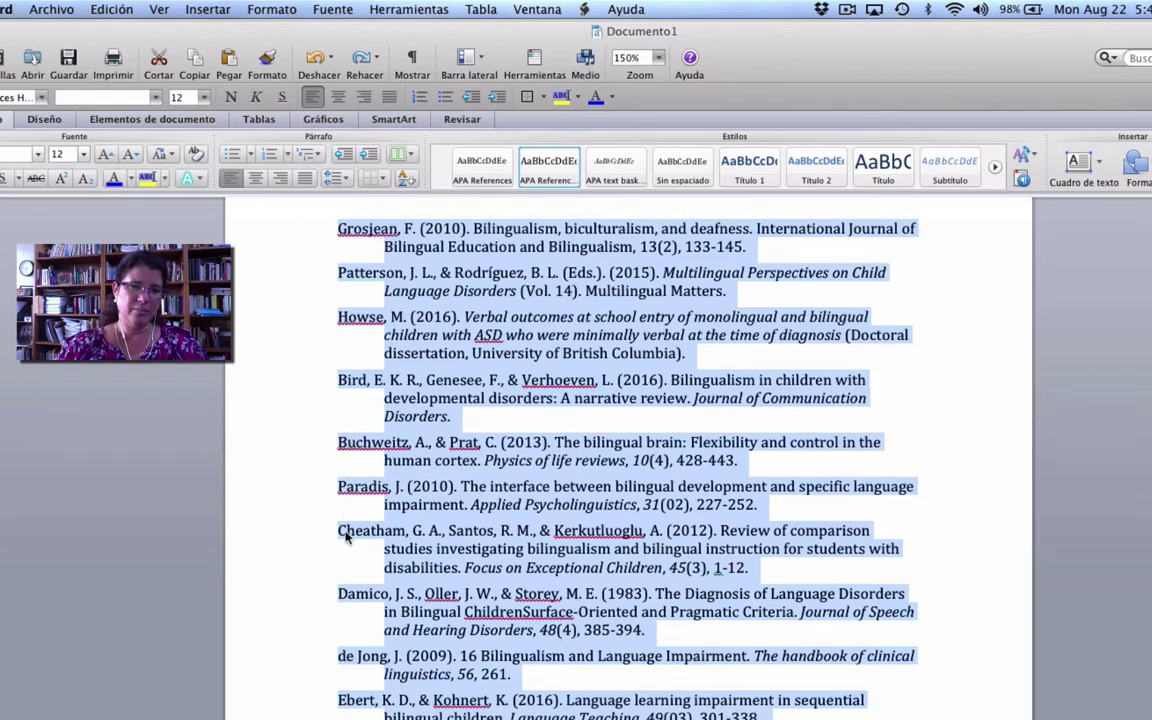
pyautogui.click(480, 9)
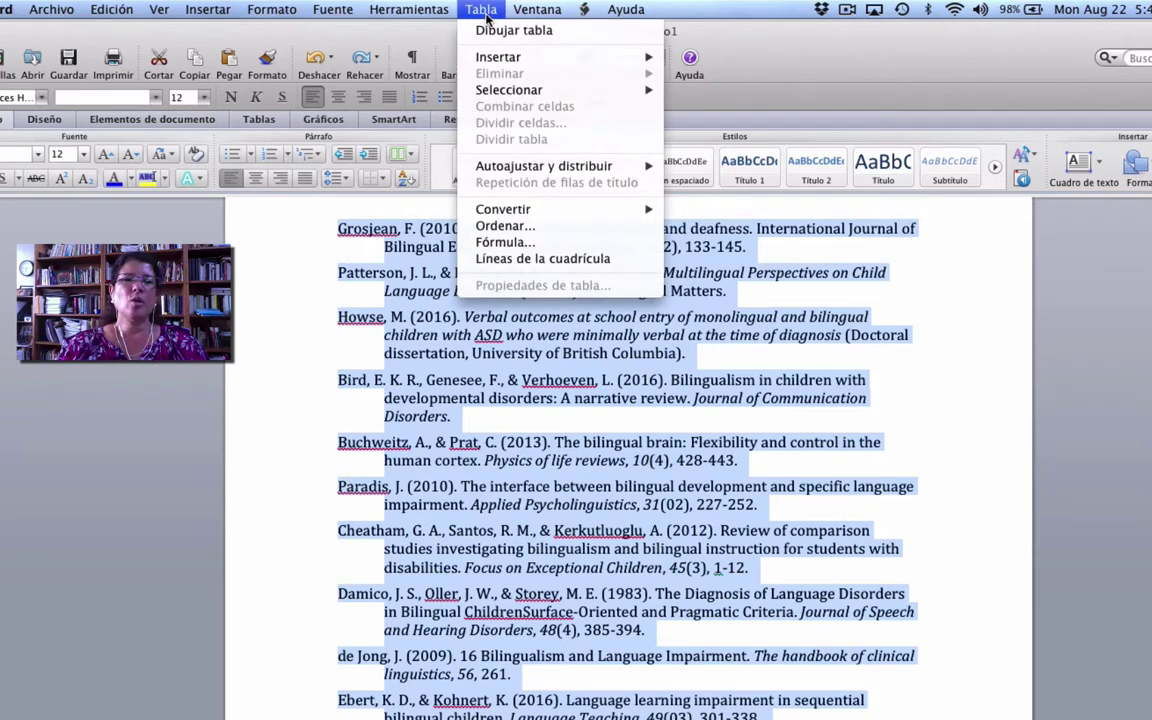
pyautogui.click(482, 225)
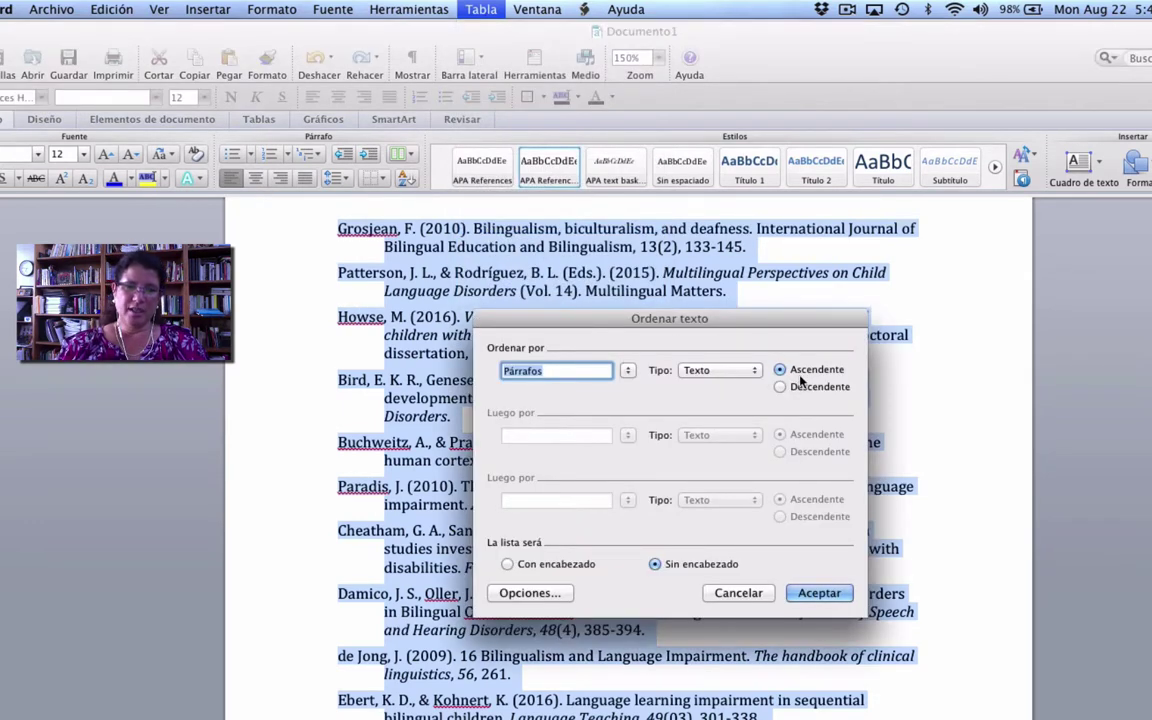
pyautogui.click(819, 594)
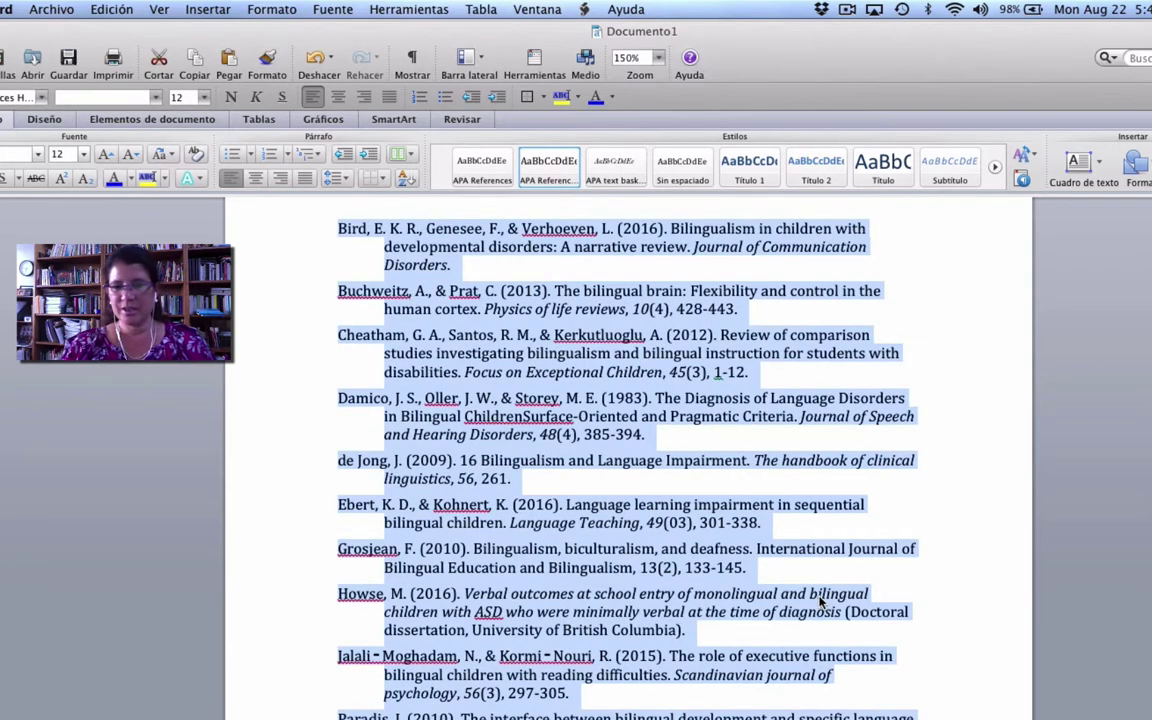